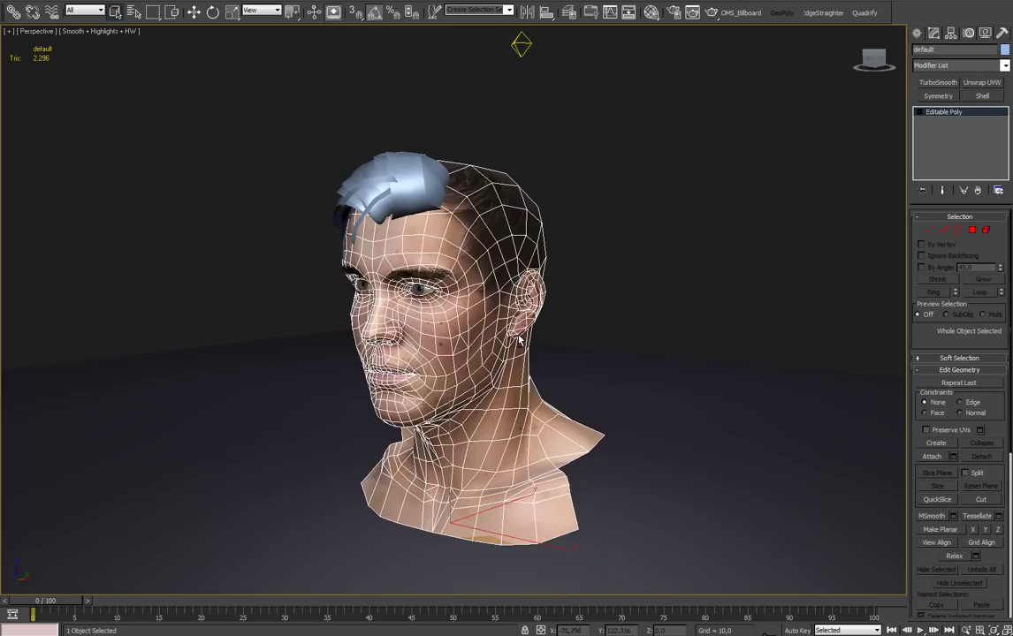
{"action": "scroll", "coordinate": [519, 339], "scroll_direction": "up", "scroll_amount": 3}
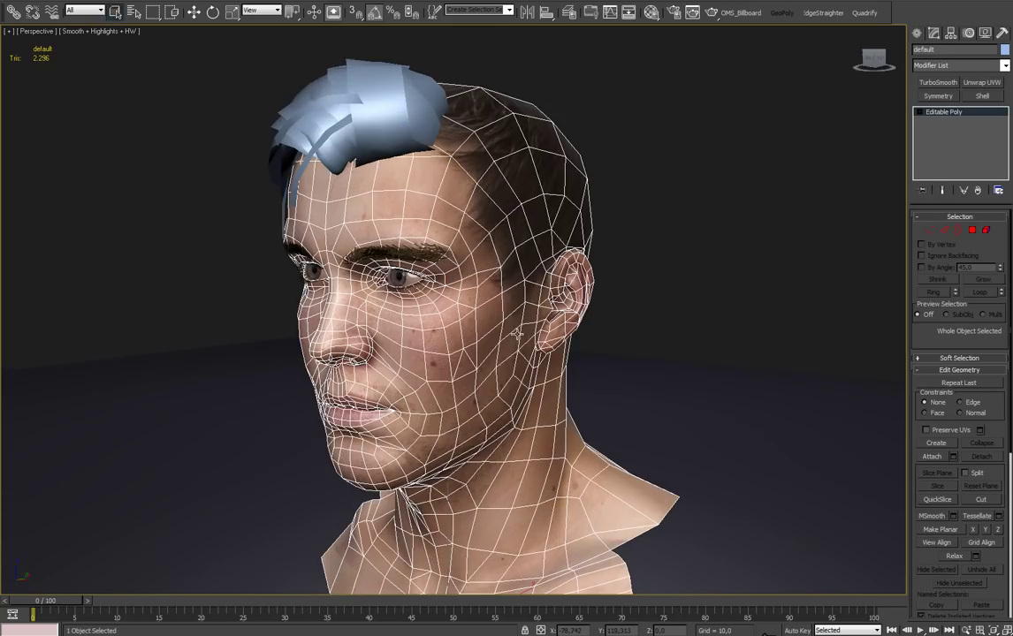
{"action": "middle_click_drag", "start_coordinate": [519, 339], "coordinate": [460, 334], "text": "alt"}
{"action": "left_click", "coordinate": [619, 190]}
{"action": "left_click", "coordinate": [278, 111]}
{"action": "left_click", "coordinate": [278, 110]}
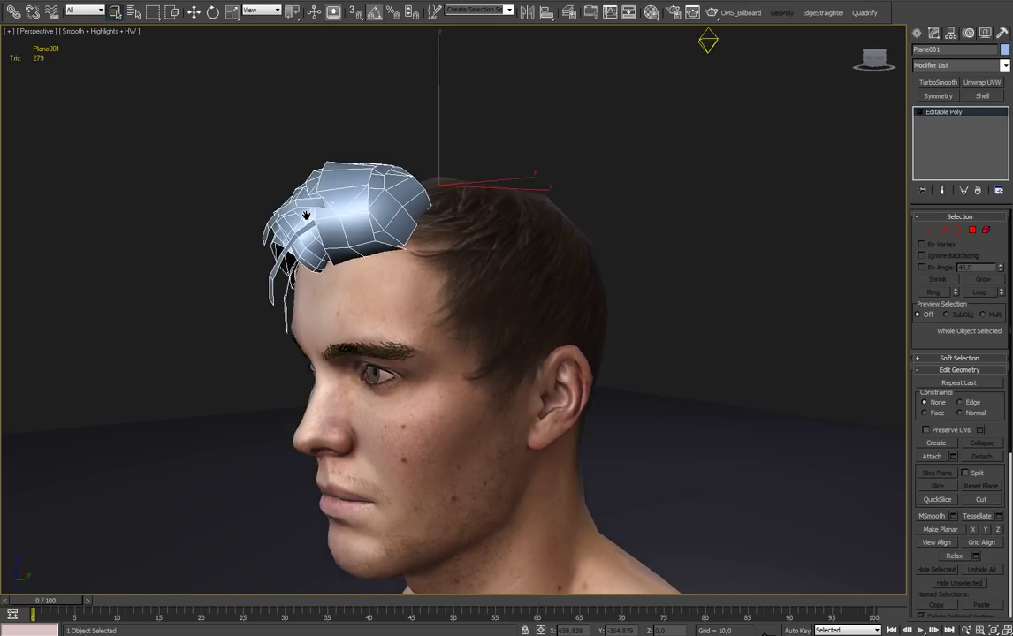
{"action": "middle_click_drag", "start_coordinate": [278, 111], "coordinate": [468, 234], "text": "alt"}
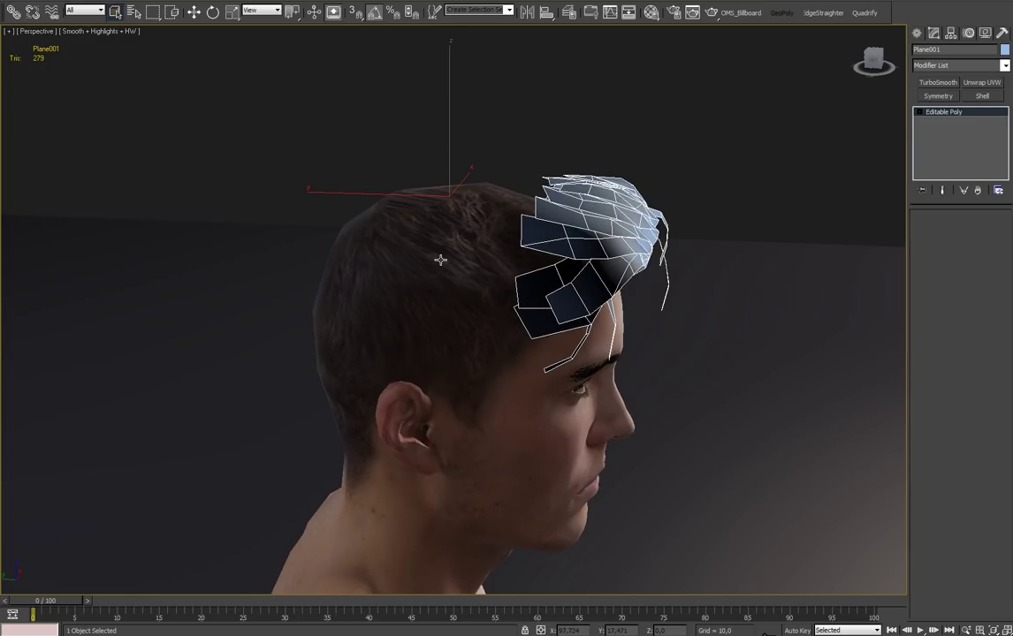
In polygon mode on the head mesh, extend the scalp selection with the missing polygons behind both ears.
{"action": "left_click", "coordinate": [442, 259]}
{"action": "left_click", "coordinate": [972, 231]}
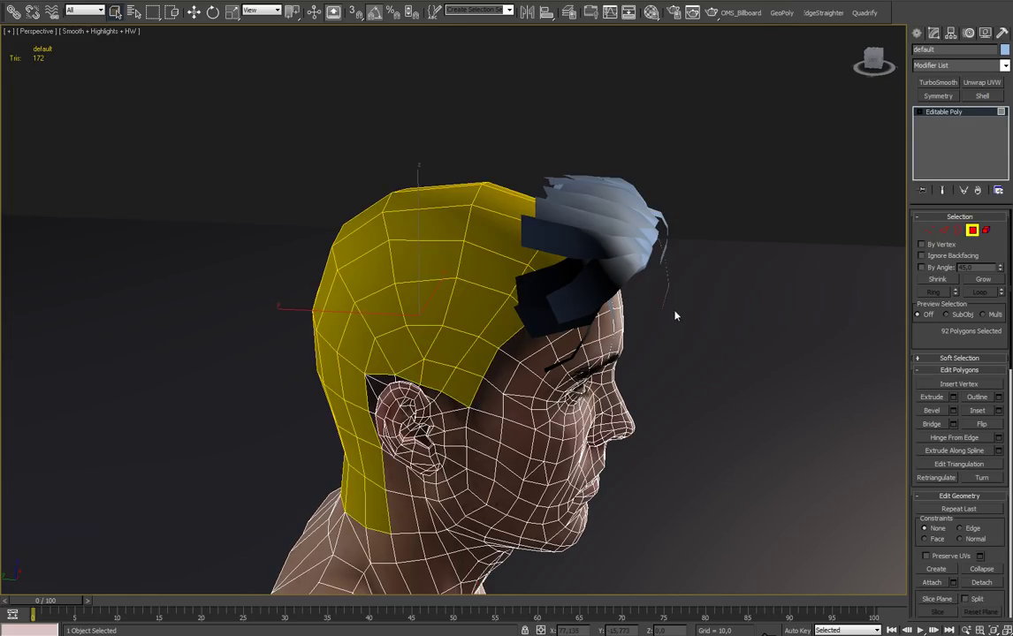
{"action": "middle_click_drag", "start_coordinate": [673, 312], "coordinate": [473, 267], "text": "alt"}
{"action": "key", "text": "e"}
{"action": "middle_click_drag", "start_coordinate": [331, 228], "coordinate": [369, 255], "text": "alt"}
{"action": "left_click", "coordinate": [449, 334], "text": "ctrl"}
{"action": "left_click", "coordinate": [448, 348], "text": "ctrl"}
{"action": "left_click", "coordinate": [439, 349], "text": "ctrl"}
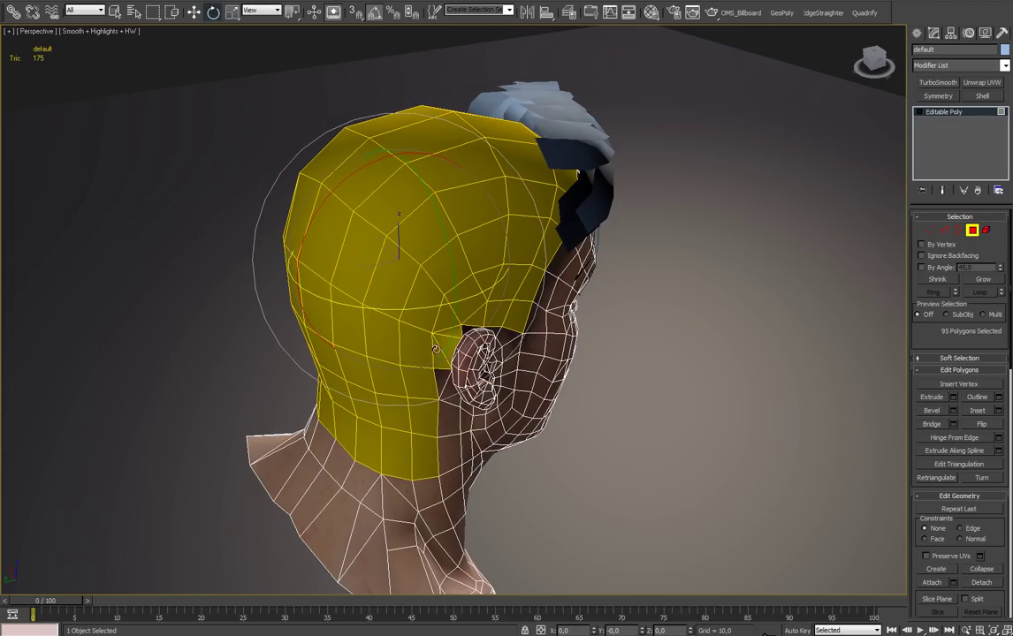
{"action": "middle_click_drag", "start_coordinate": [440, 350], "coordinate": [520, 317], "text": "alt"}
{"action": "left_click", "coordinate": [379, 361], "text": "ctrl"}
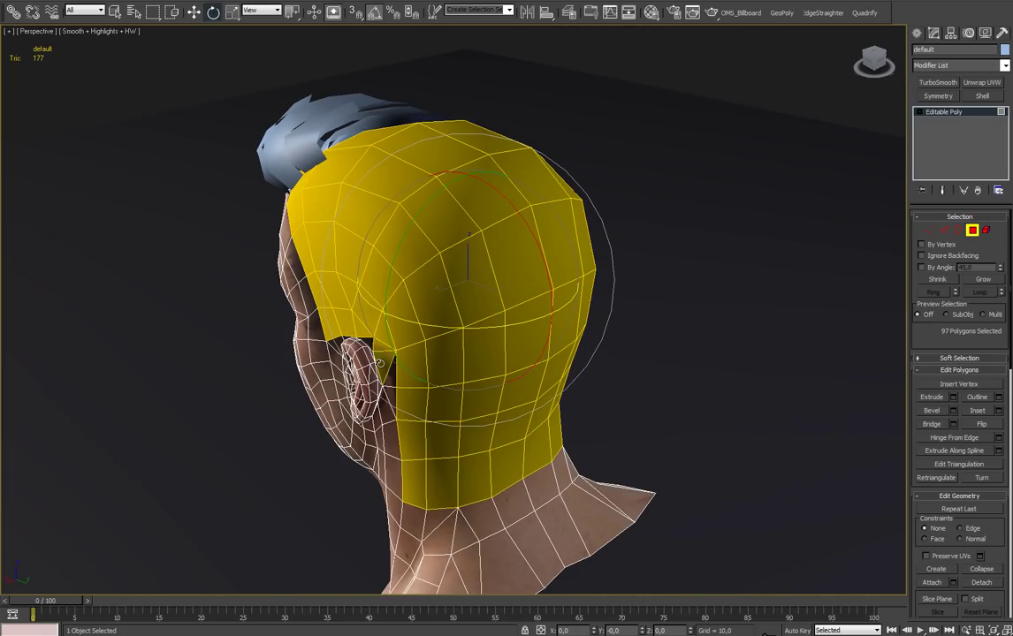
{"action": "left_click", "coordinate": [394, 372], "text": "ctrl"}
Clone the selected scalp polygons to a separate object named ox_hair_hull.
{"action": "middle_click_drag", "start_coordinate": [460, 390], "coordinate": [458, 304], "text": "alt"}
{"action": "left_click_drag", "start_coordinate": [405, 286], "coordinate": [407, 290], "text": "shift"}
{"action": "left_click", "coordinate": [444, 312]}
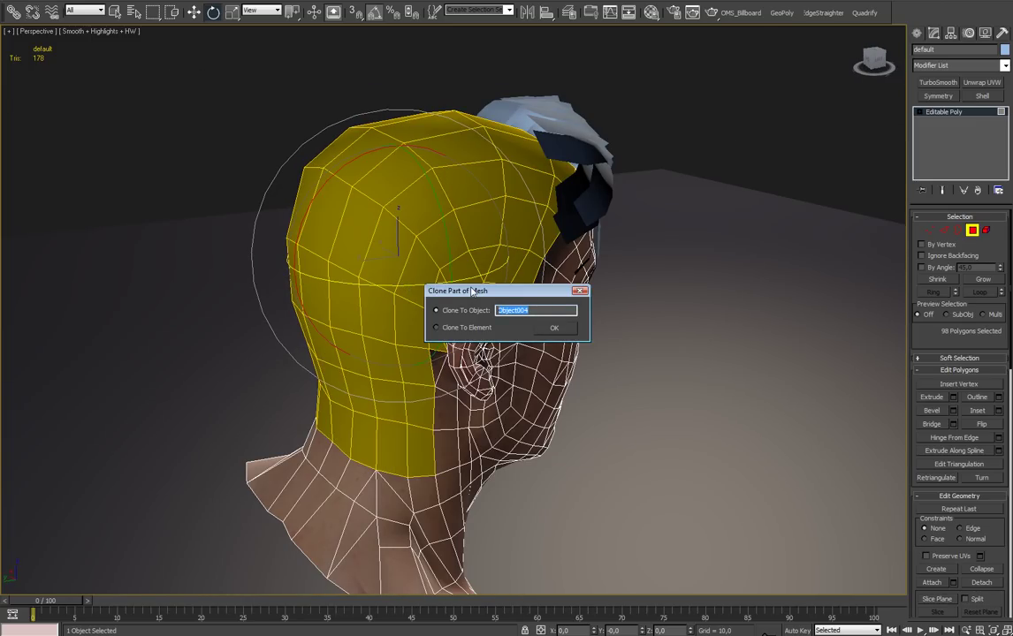
{"action": "type", "text": "ox_hair_hull"}
{"action": "key", "text": "Return"}
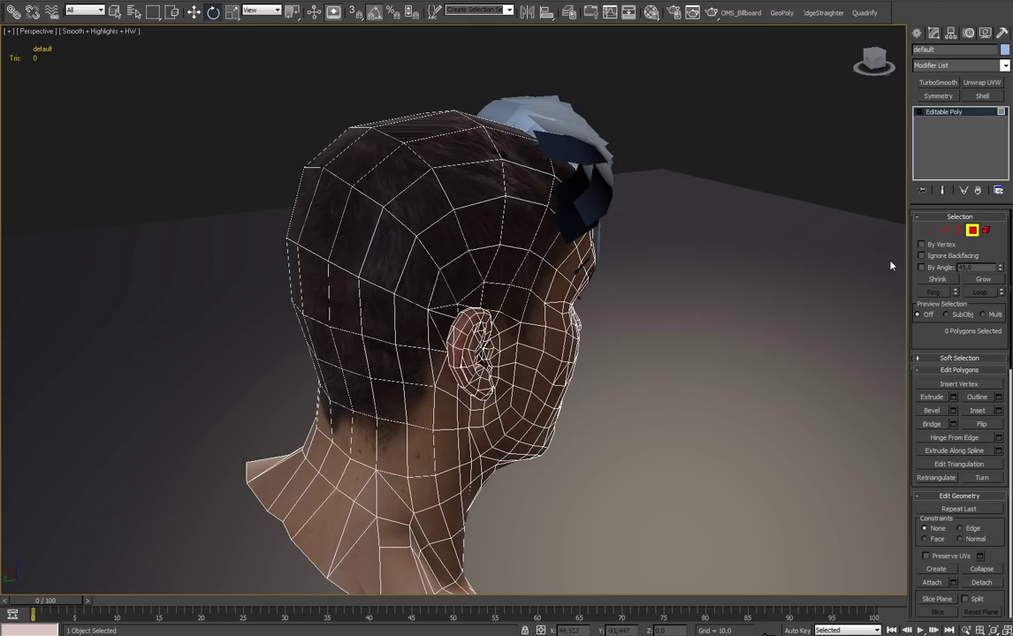
Leave polygon editing of the head, select the ox_hair_hull object and isolate it.
{"action": "left_click", "coordinate": [760, 150]}
{"action": "left_click", "coordinate": [422, 231]}
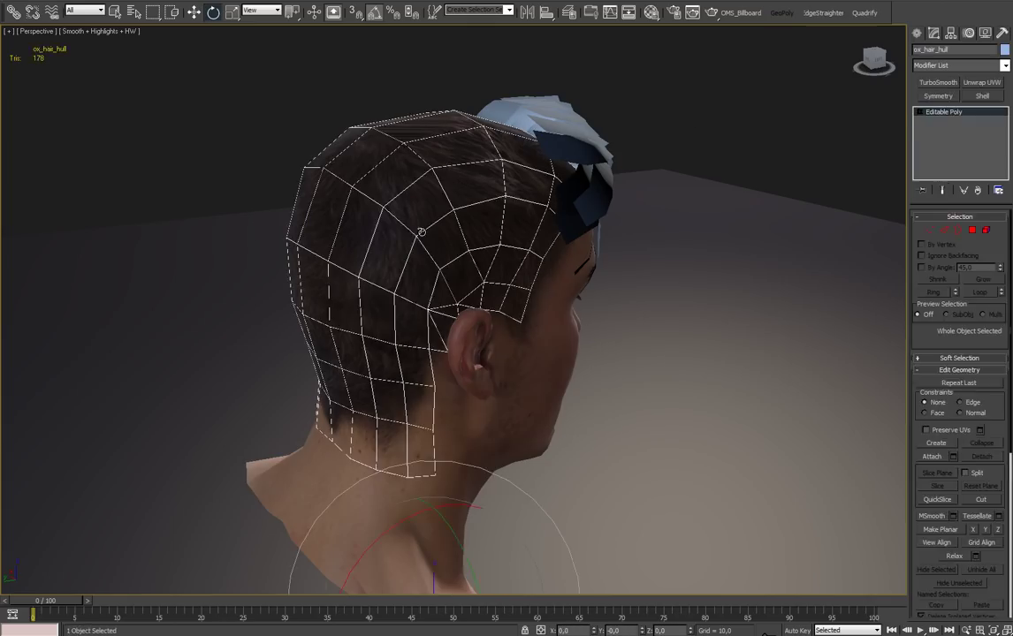
{"action": "key", "text": "alt+q"}
{"action": "middle_click_drag", "start_coordinate": [416, 229], "coordinate": [477, 229], "text": "alt"}
Remove the material from the ox_hair_hull object with the UVW Remove utility.
{"action": "left_click", "coordinate": [1002, 33]}
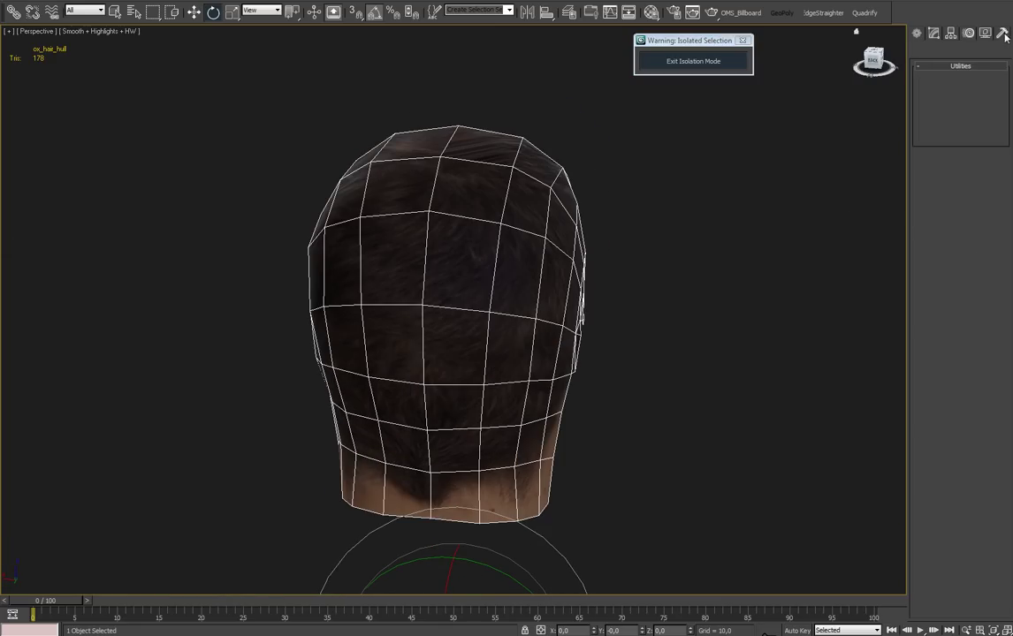
{"action": "left_click", "coordinate": [960, 113]}
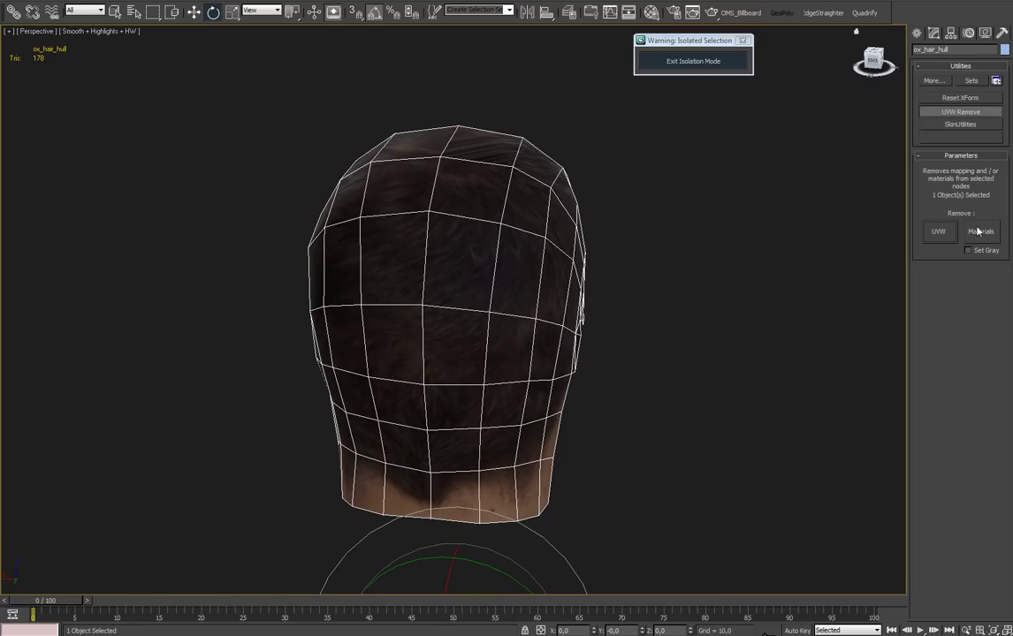
{"action": "left_click", "coordinate": [978, 232]}
{"action": "middle_click_drag", "start_coordinate": [606, 233], "coordinate": [527, 227], "text": "alt"}
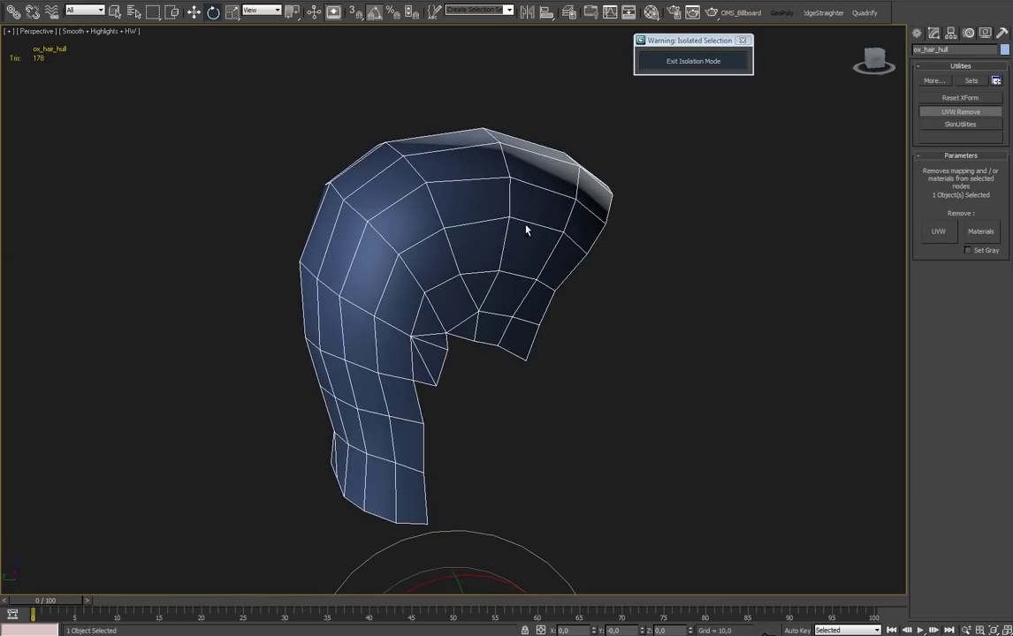
Add an Unwrap UVW modifier to the hull and apply a quick planar map with averaged normals to all its faces.
{"action": "left_click", "coordinate": [933, 32]}
{"action": "left_click", "coordinate": [979, 83]}
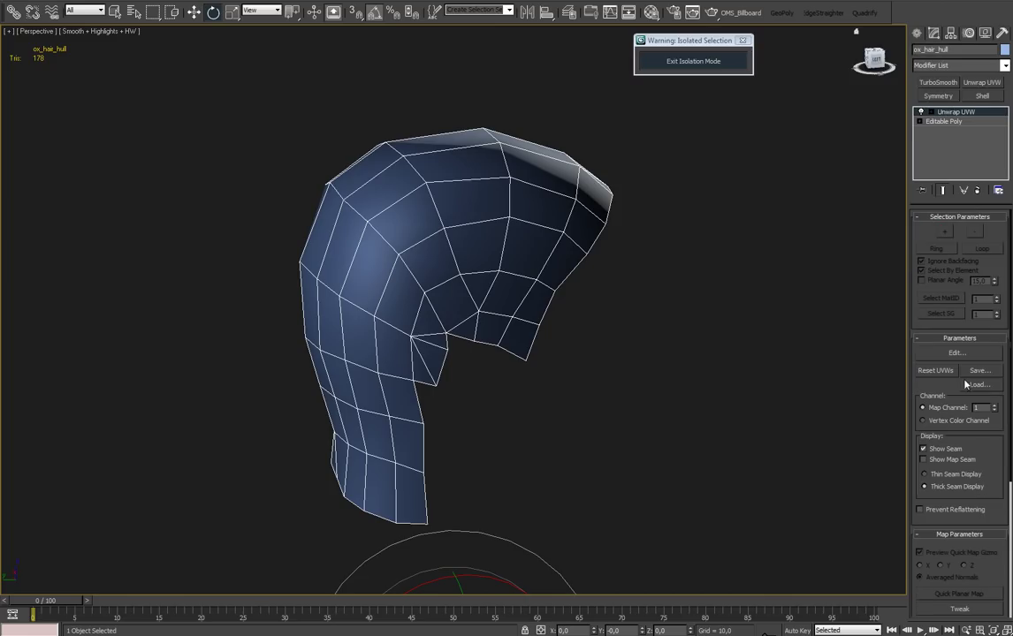
{"action": "left_click", "coordinate": [956, 353]}
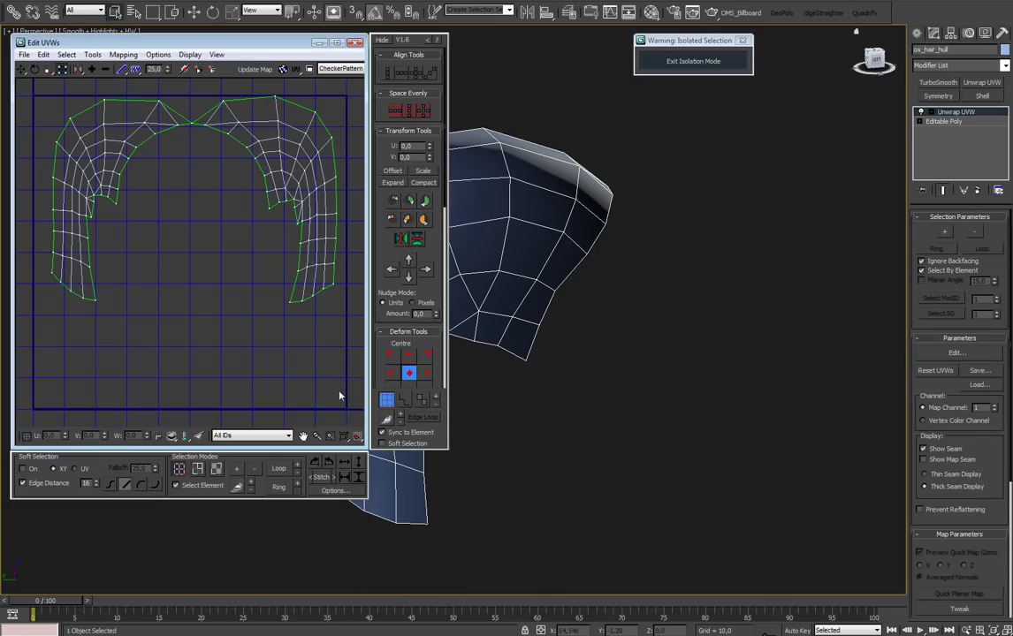
{"action": "left_click", "coordinate": [421, 399]}
{"action": "key", "text": "ctrl+a"}
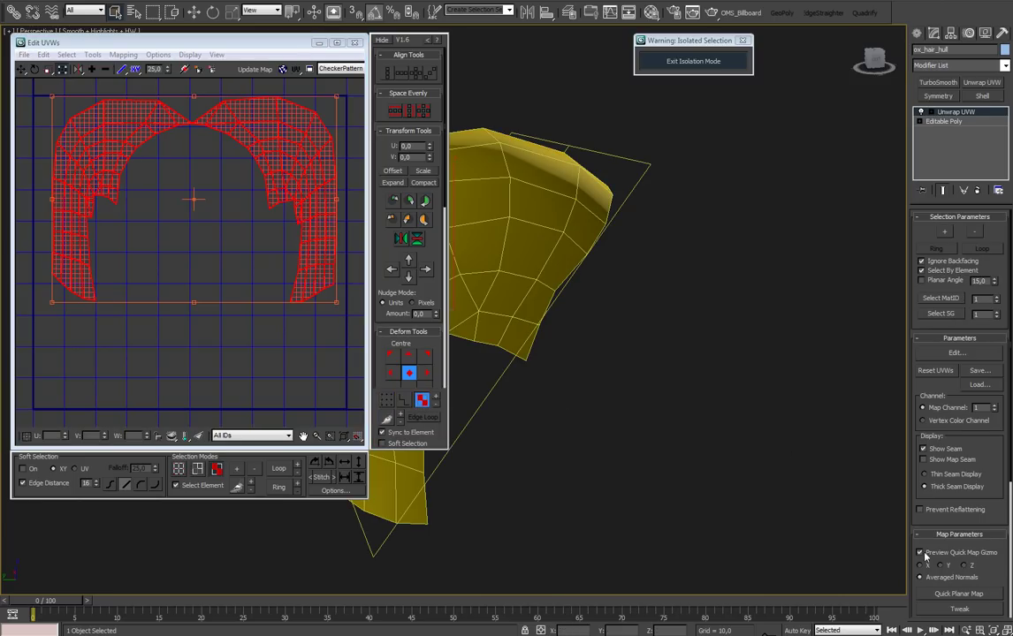
{"action": "scroll", "coordinate": [992, 566], "scroll_direction": "down", "scroll_amount": 2}
{"action": "left_click", "coordinate": [958, 551]}
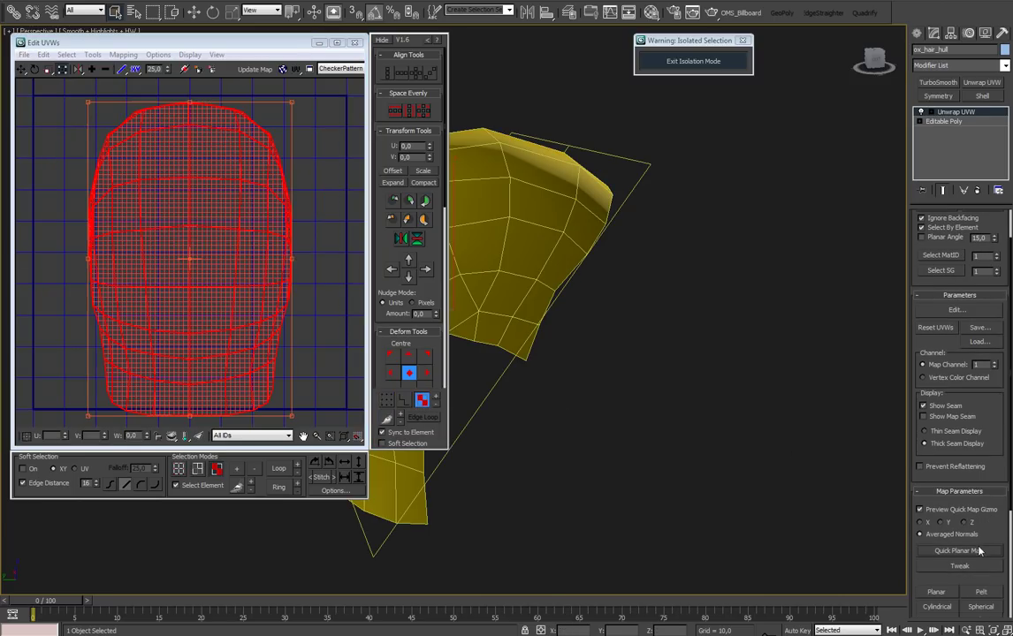
Undistort the hull's UVs using uvHelp with 100 iterations and the UVW editor kept open, and scale them to fit the UV square.
{"action": "right_click", "coordinate": [243, 219]}
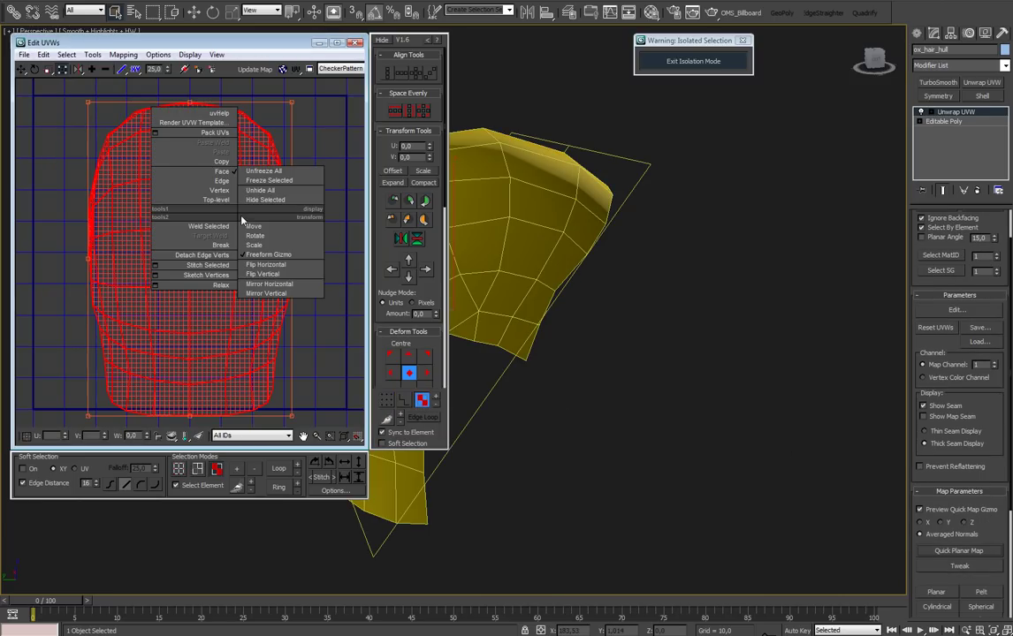
{"action": "left_click", "coordinate": [217, 114]}
{"action": "left_click_drag", "start_coordinate": [38, 44], "coordinate": [581, 219]}
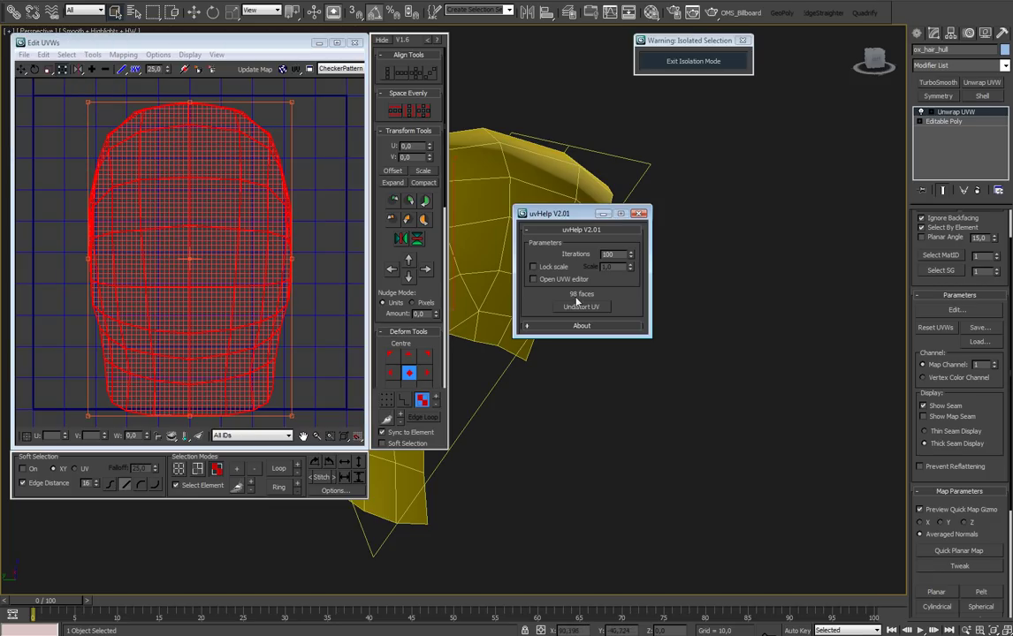
{"action": "left_click", "coordinate": [567, 281]}
{"action": "left_click", "coordinate": [574, 307]}
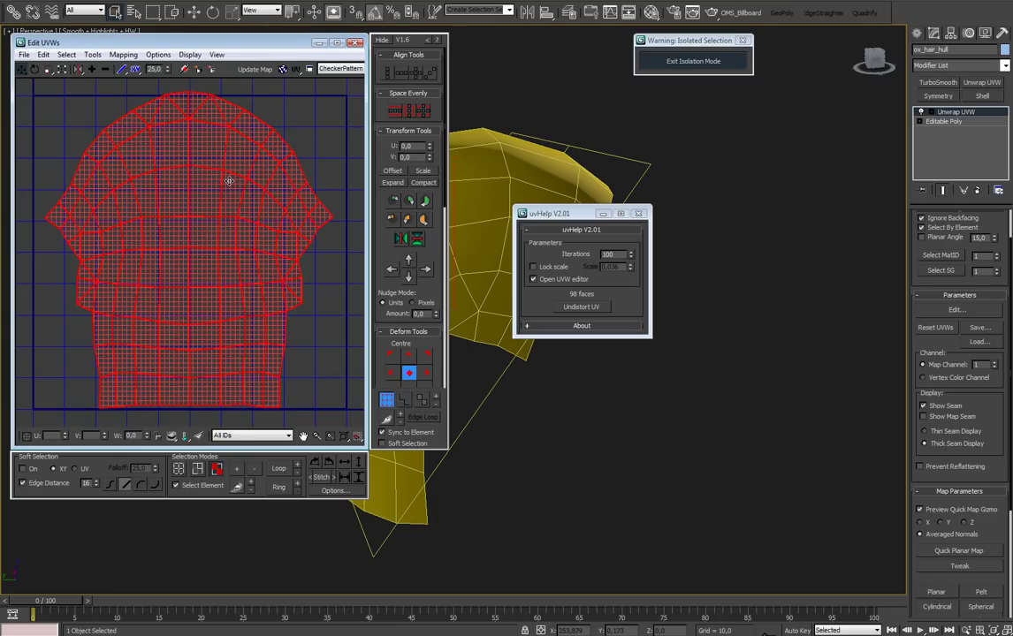
{"action": "left_click", "coordinate": [61, 69]}
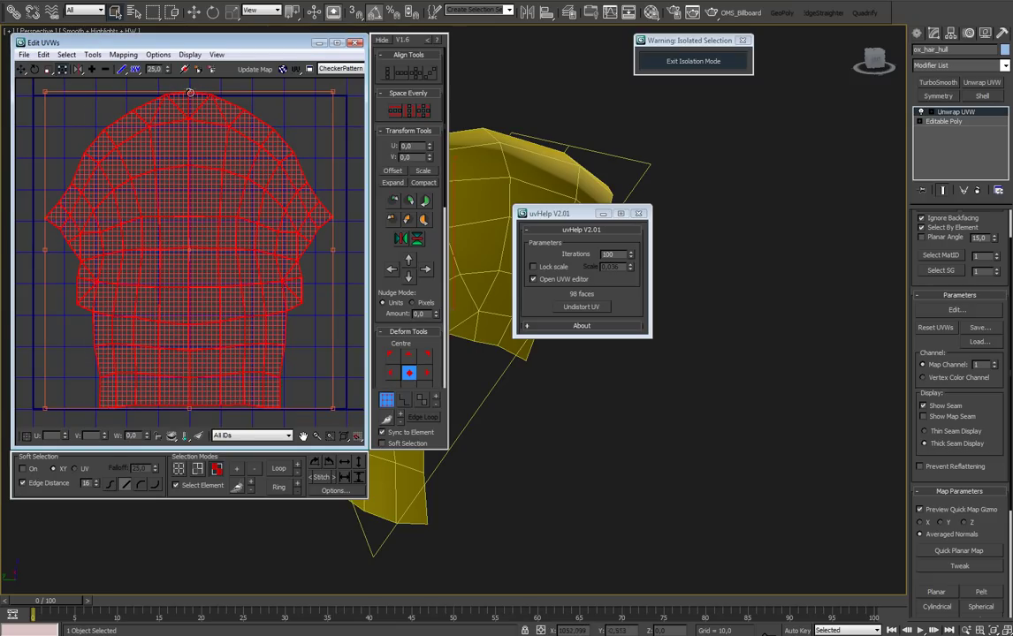
{"action": "left_click_drag", "start_coordinate": [333, 90], "coordinate": [333, 95]}
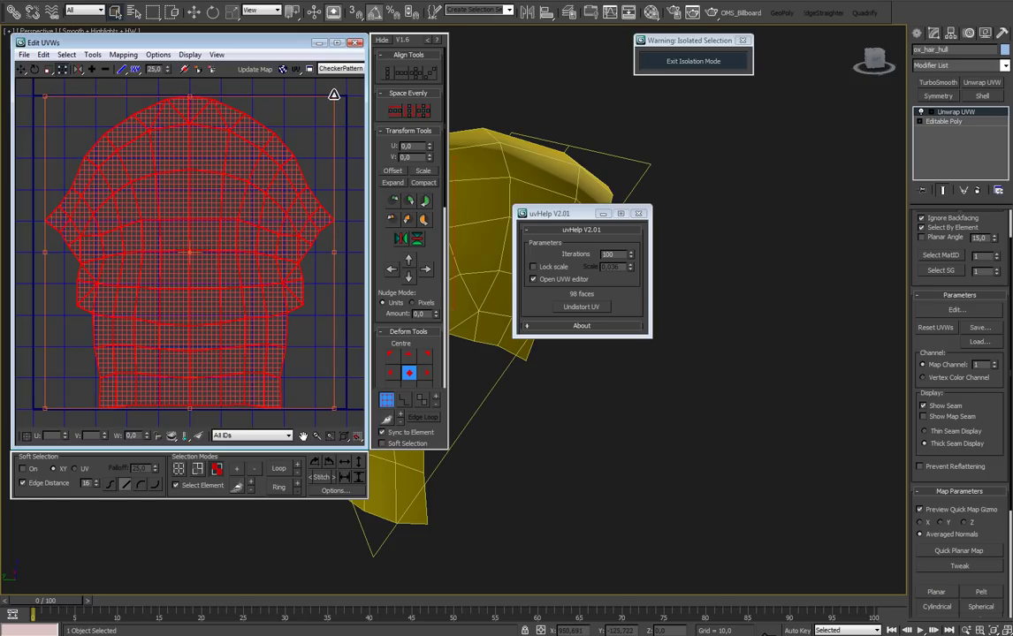
Collapse the hull's whole modifier stack to an Editable Poly and close uvHelp.
{"action": "right_click", "coordinate": [945, 114]}
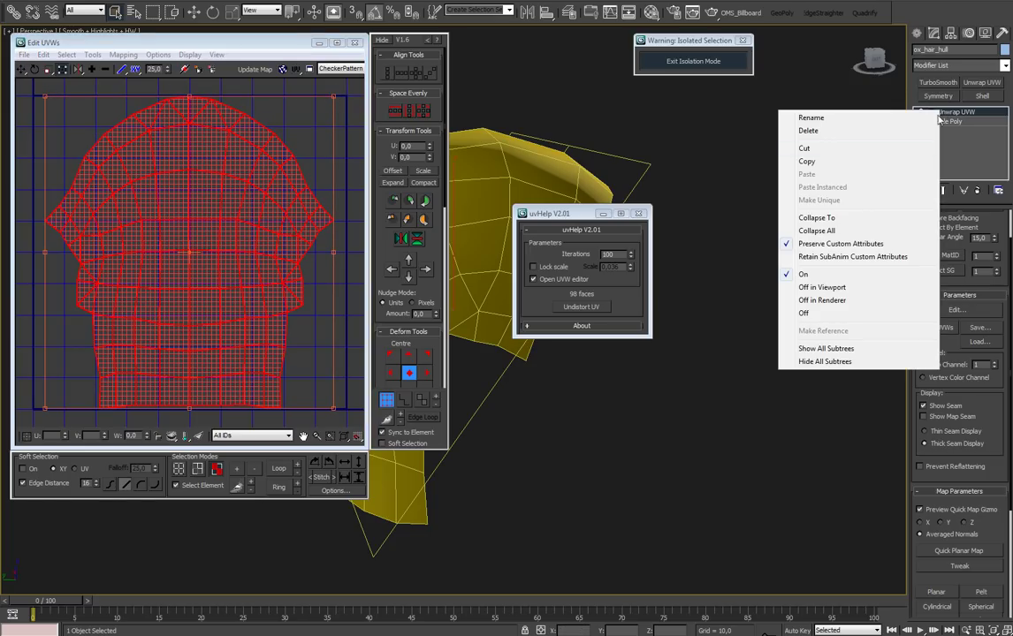
{"action": "left_click", "coordinate": [904, 228]}
{"action": "left_click", "coordinate": [639, 214]}
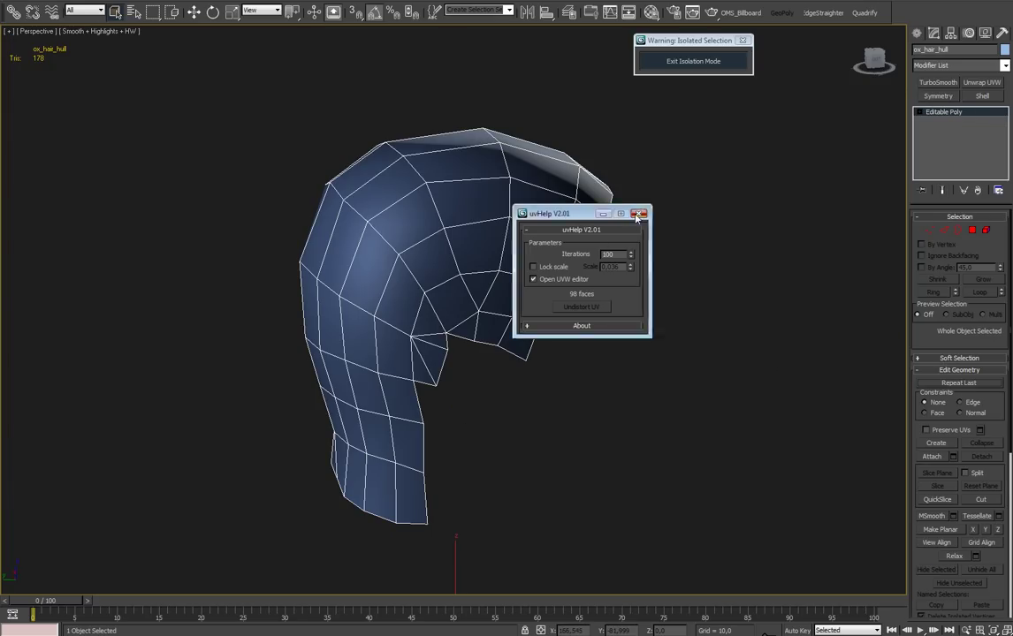
Add the Ox Guides from Surface modifier to the hull and set the guide length to 3.0.
{"action": "left_click", "coordinate": [1005, 66]}
{"action": "scroll", "coordinate": [973, 266], "scroll_direction": "down", "scroll_amount": 10}
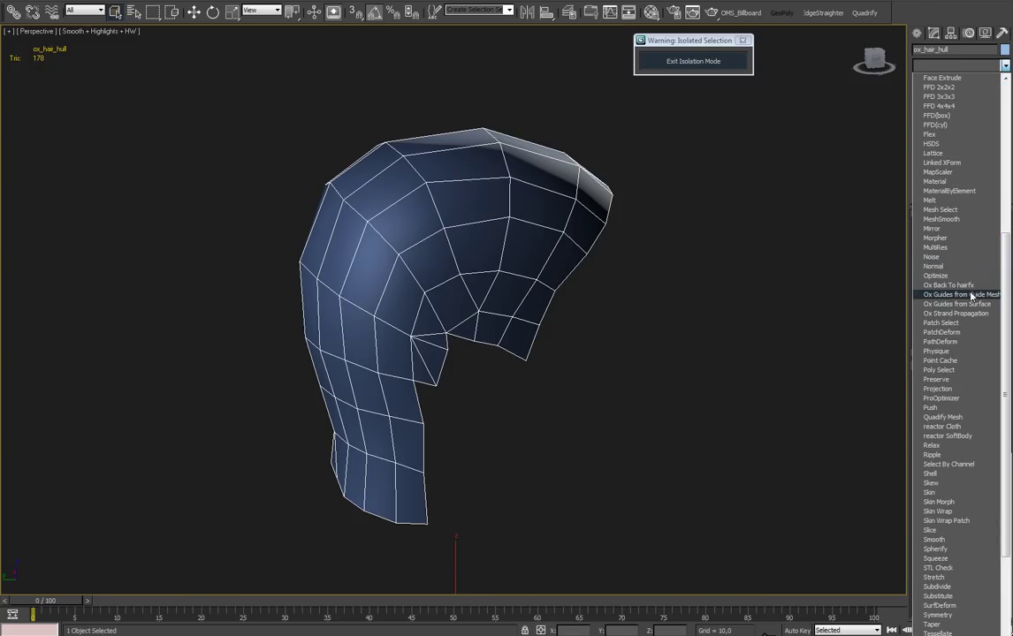
{"action": "left_click", "coordinate": [970, 304]}
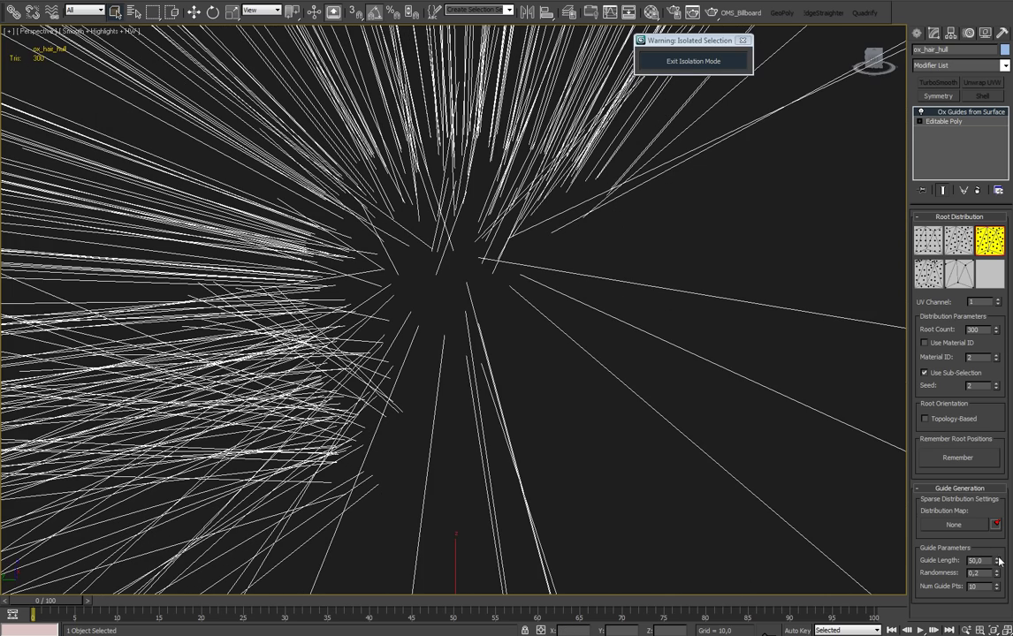
{"action": "left_click_drag", "start_coordinate": [998, 561], "coordinate": [1010, 616]}
{"action": "middle_click_drag", "start_coordinate": [499, 296], "coordinate": [579, 321], "text": "alt"}
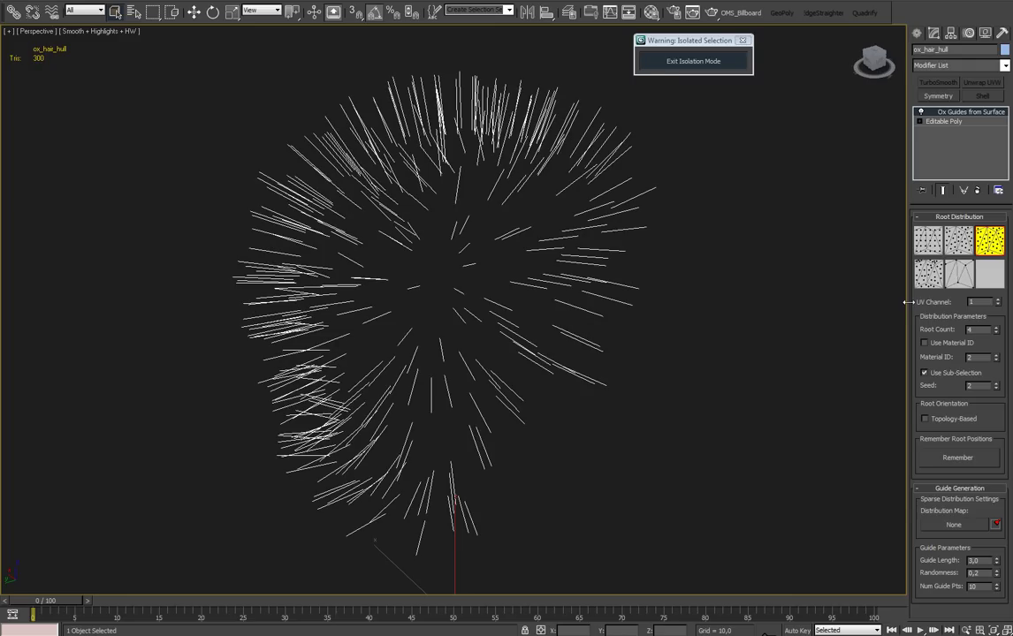
Try root counts of 4 and 600 for the surface guides and compare their distribution.
{"action": "key", "text": "Return"}
{"action": "middle_click_drag", "start_coordinate": [533, 229], "coordinate": [555, 216], "text": "alt"}
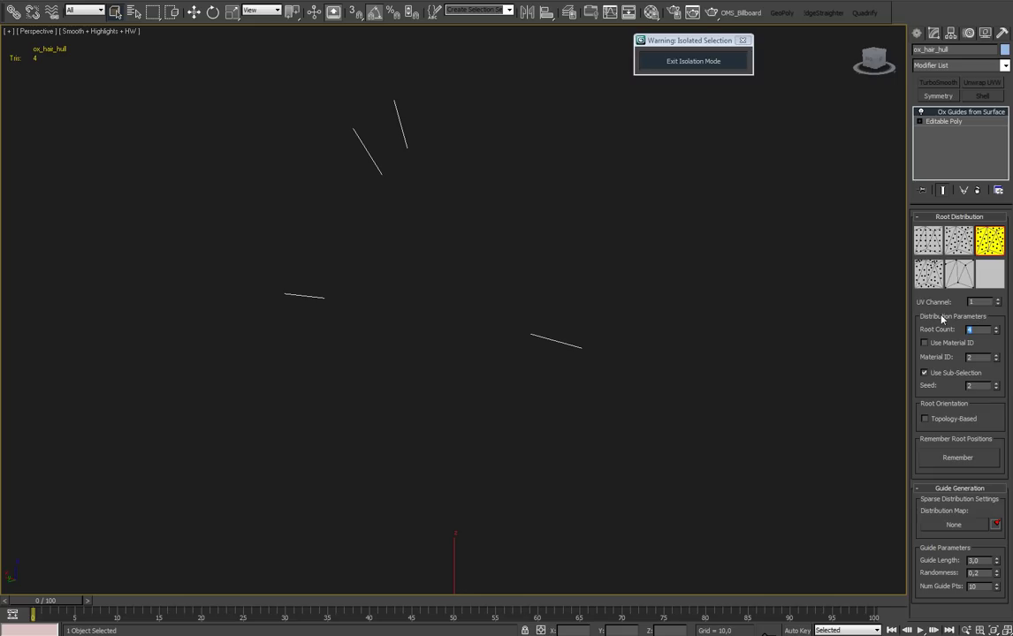
{"action": "key", "text": "Return"}
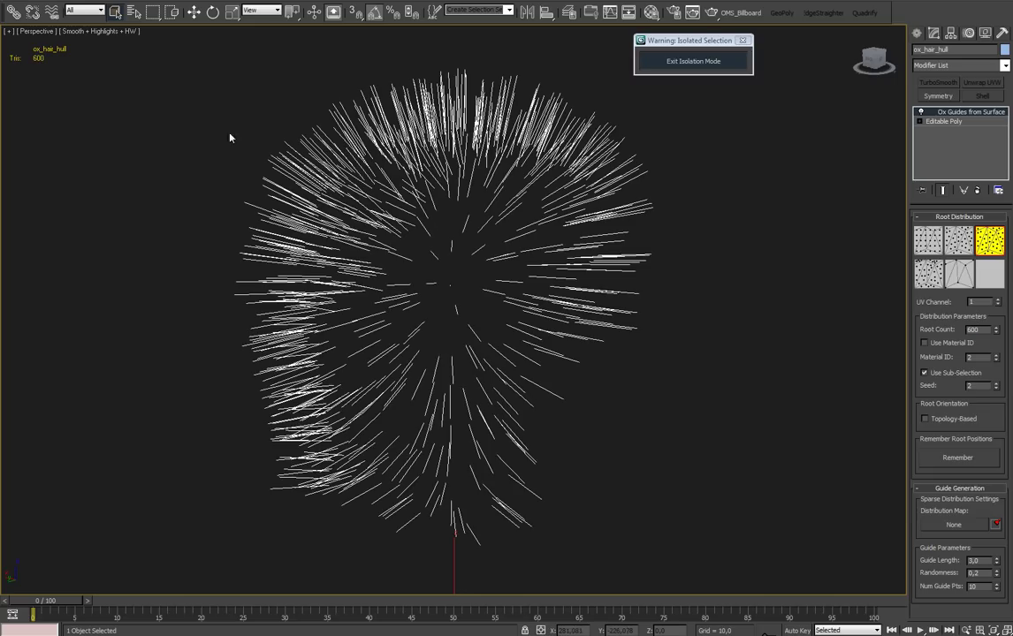
{"action": "middle_click_drag", "start_coordinate": [228, 136], "coordinate": [293, 183], "text": "alt"}
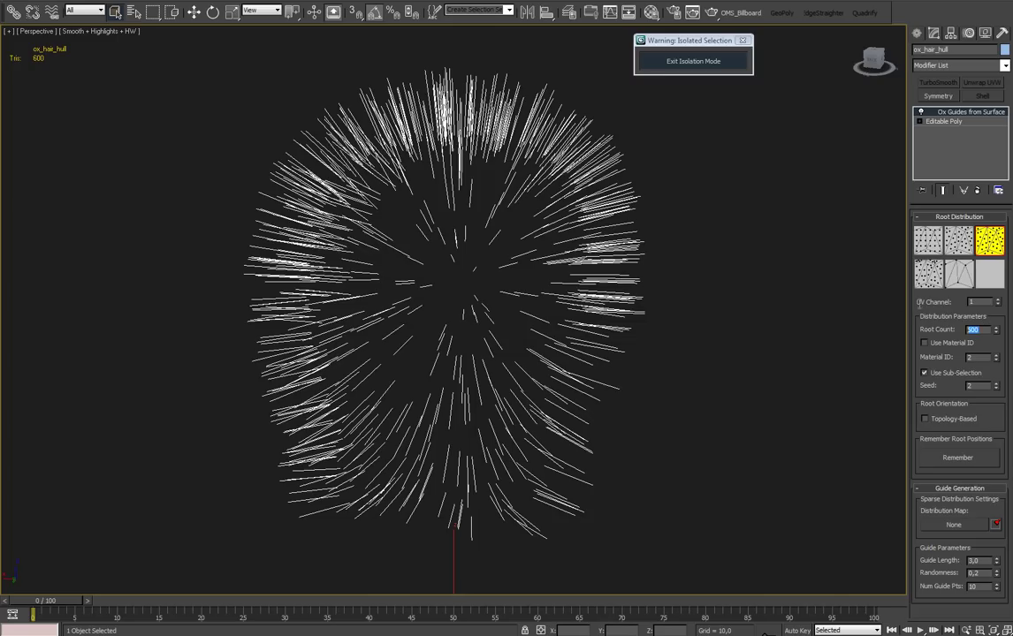
Set the root count of the surface guides to 300.
{"action": "type", "text": "300"}
{"action": "key", "text": "Return"}
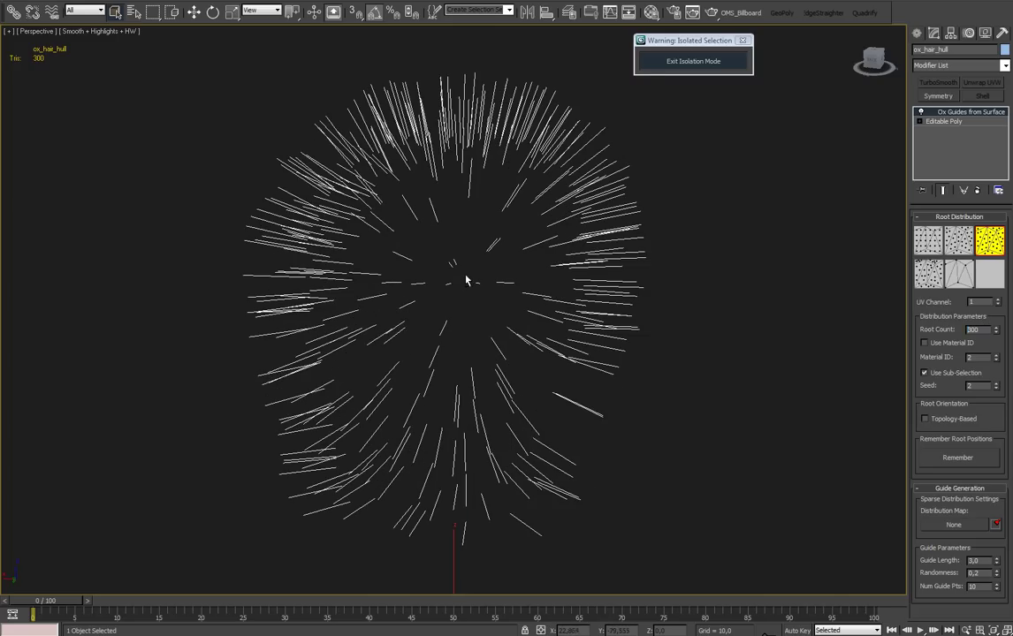
{"action": "middle_click_drag", "start_coordinate": [466, 281], "coordinate": [441, 263], "text": "alt"}
Add the Ox Strand Length modifier above the surface guides.
{"action": "left_click", "coordinate": [1006, 68]}
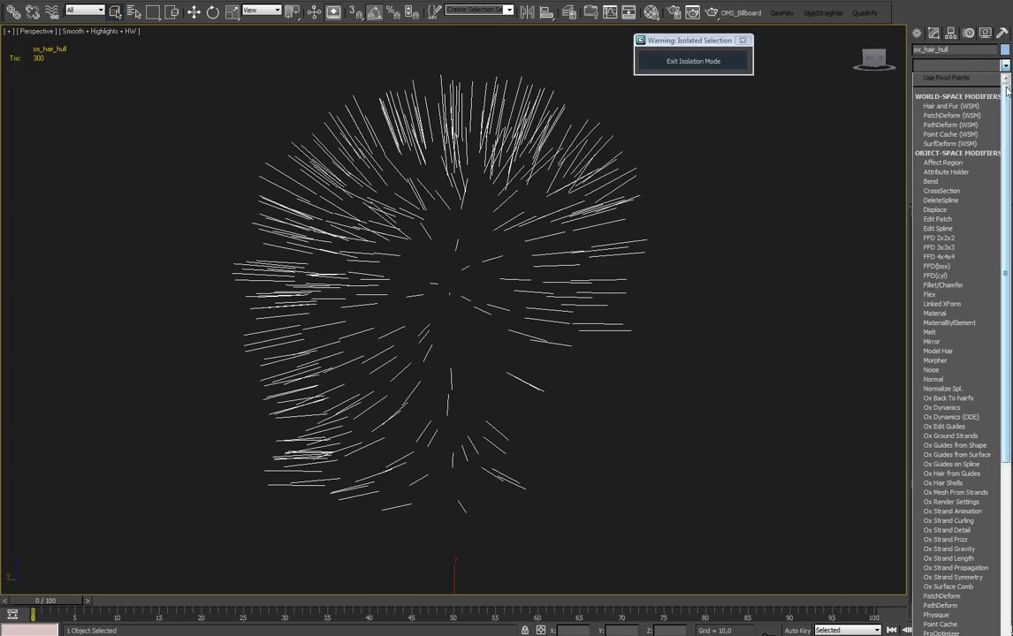
{"action": "left_click_drag", "start_coordinate": [1006, 96], "coordinate": [1006, 168]}
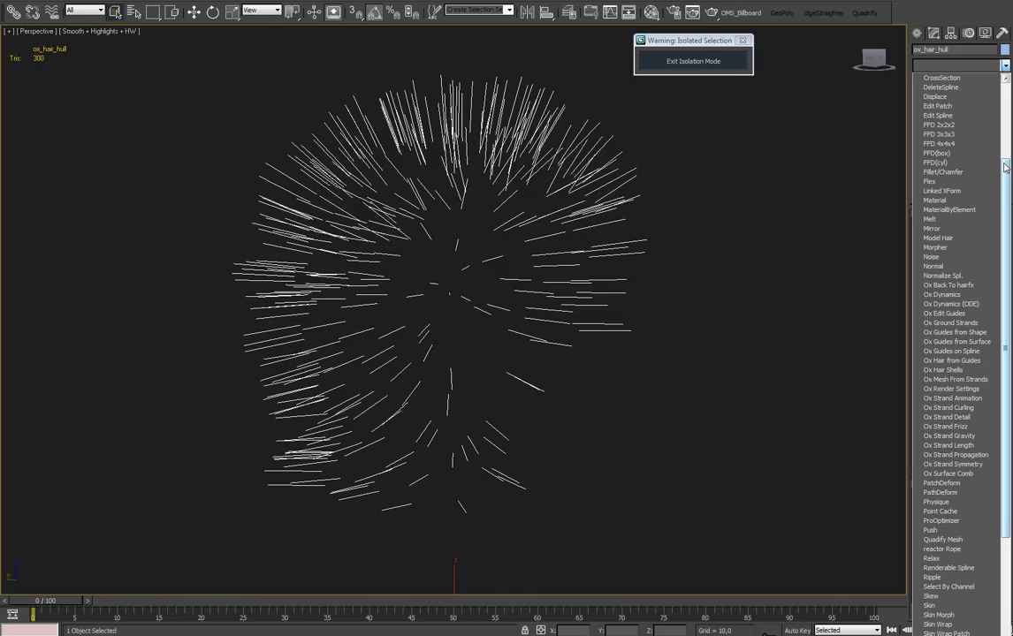
{"action": "left_click", "coordinate": [948, 445]}
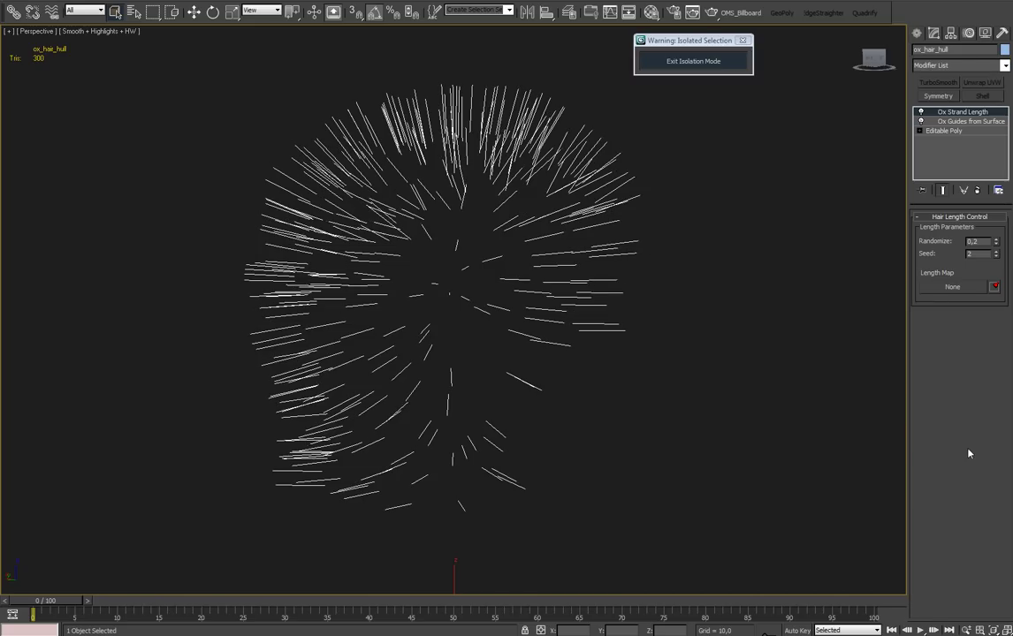
Assign the bitmap head_hair_length.tga from the skuli img folder as the strand length map, previewing the image before loading it.
{"action": "left_click", "coordinate": [964, 288]}
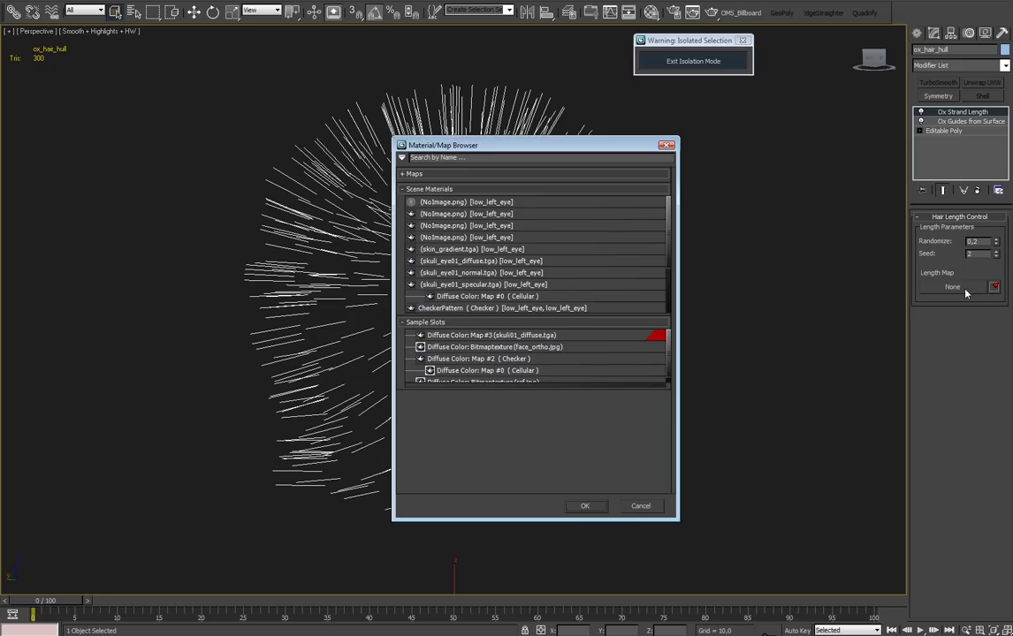
{"action": "left_click", "coordinate": [419, 175]}
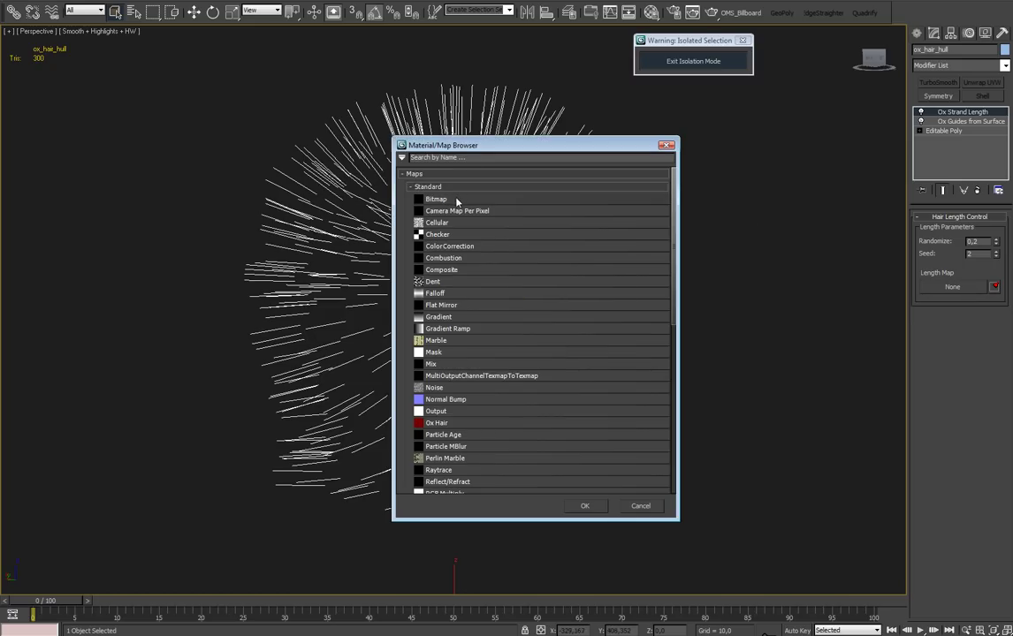
{"action": "left_click", "coordinate": [593, 508]}
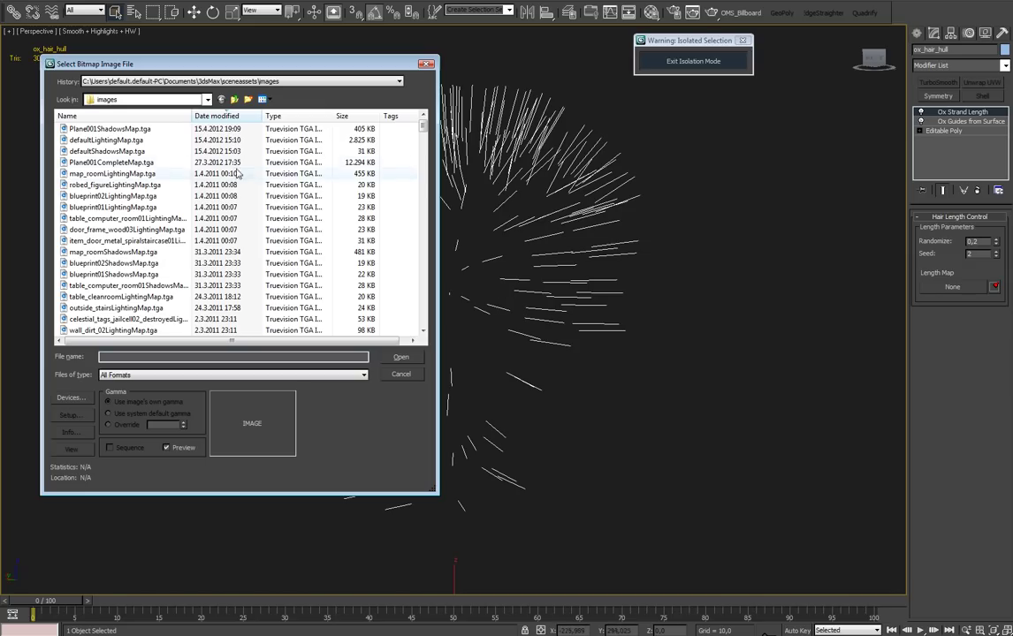
{"action": "left_click", "coordinate": [203, 81]}
{"action": "left_click", "coordinate": [202, 100]}
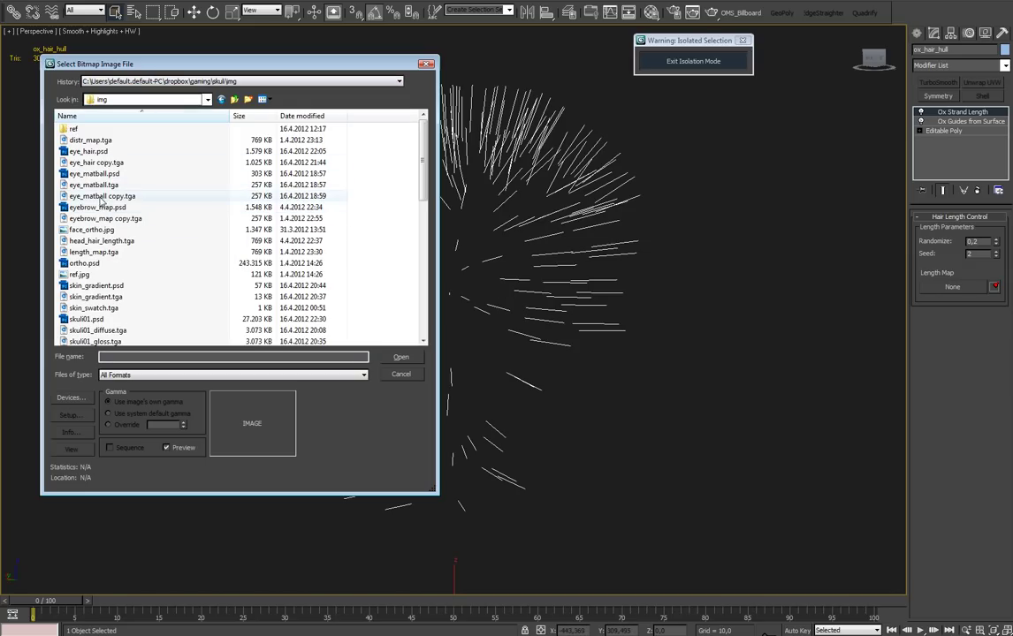
{"action": "left_click", "coordinate": [104, 140]}
{"action": "left_click", "coordinate": [106, 241]}
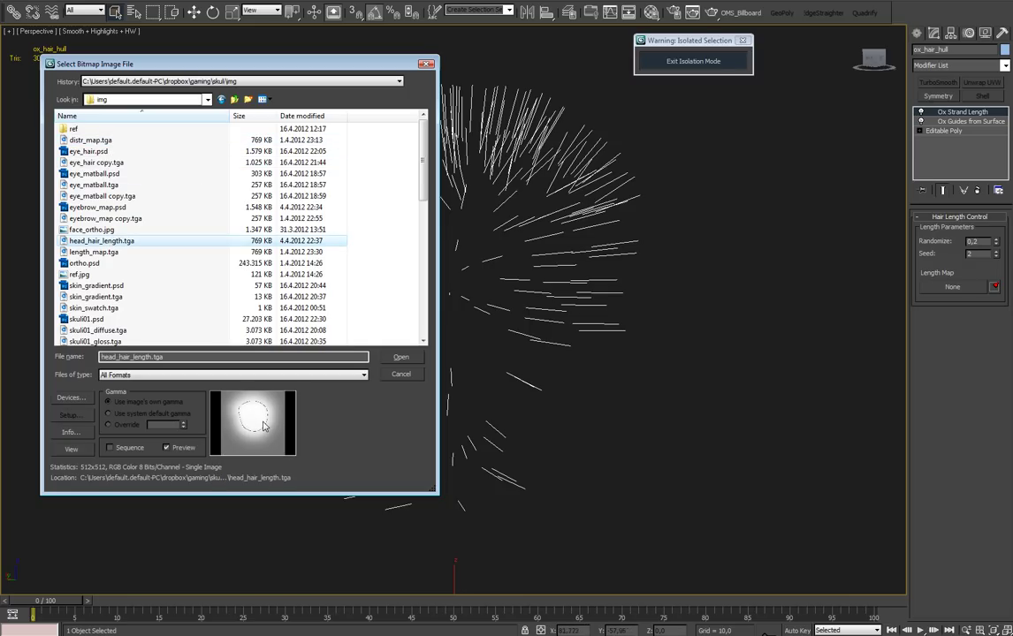
{"action": "left_click", "coordinate": [72, 449]}
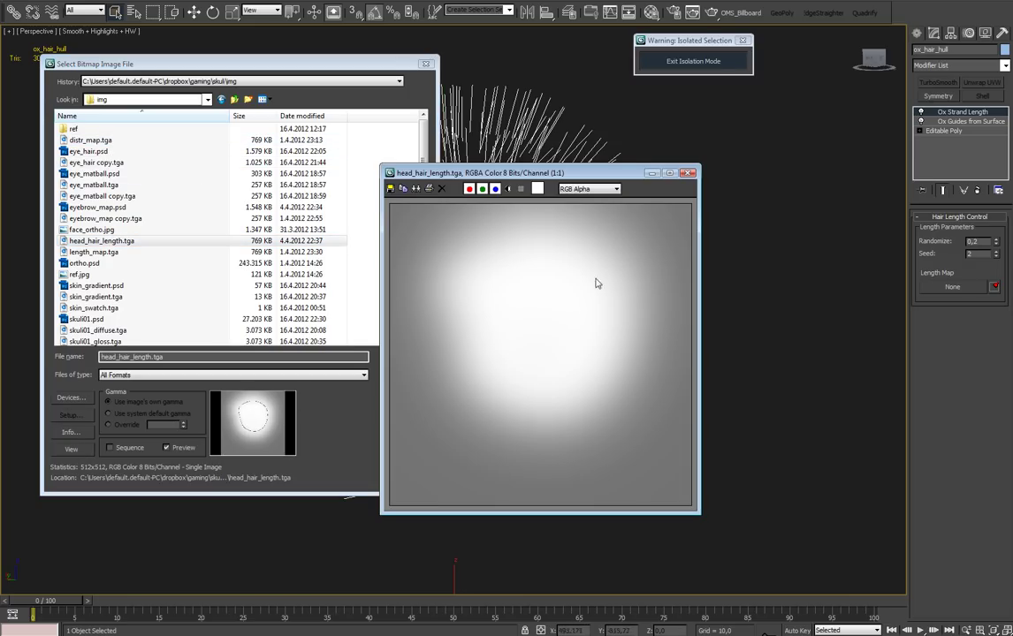
{"action": "left_click", "coordinate": [686, 173]}
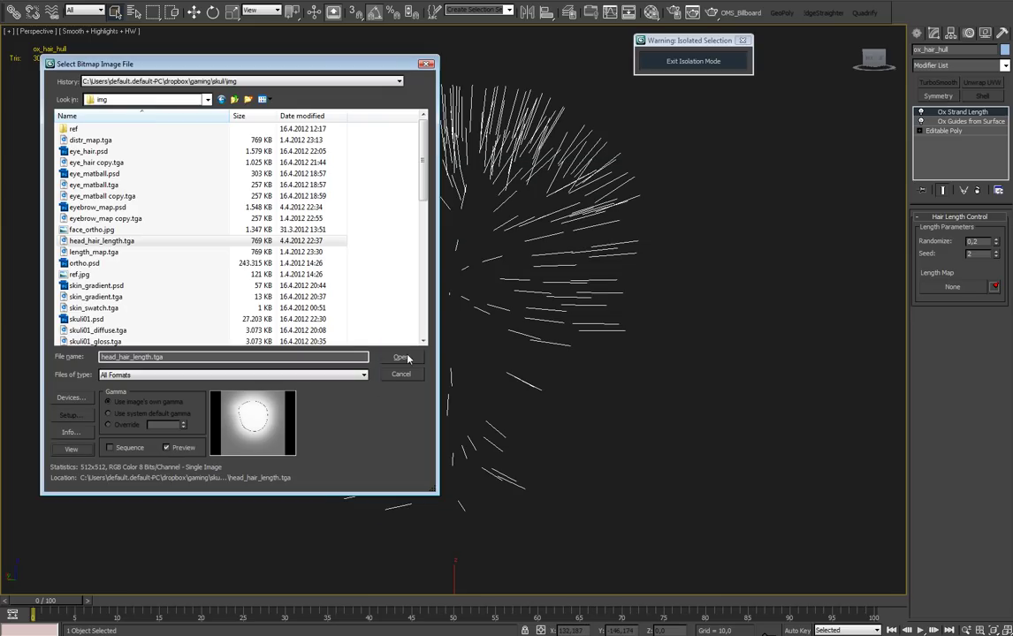
{"action": "left_click", "coordinate": [409, 358]}
{"action": "middle_click_drag", "start_coordinate": [531, 264], "coordinate": [503, 257], "text": "alt"}
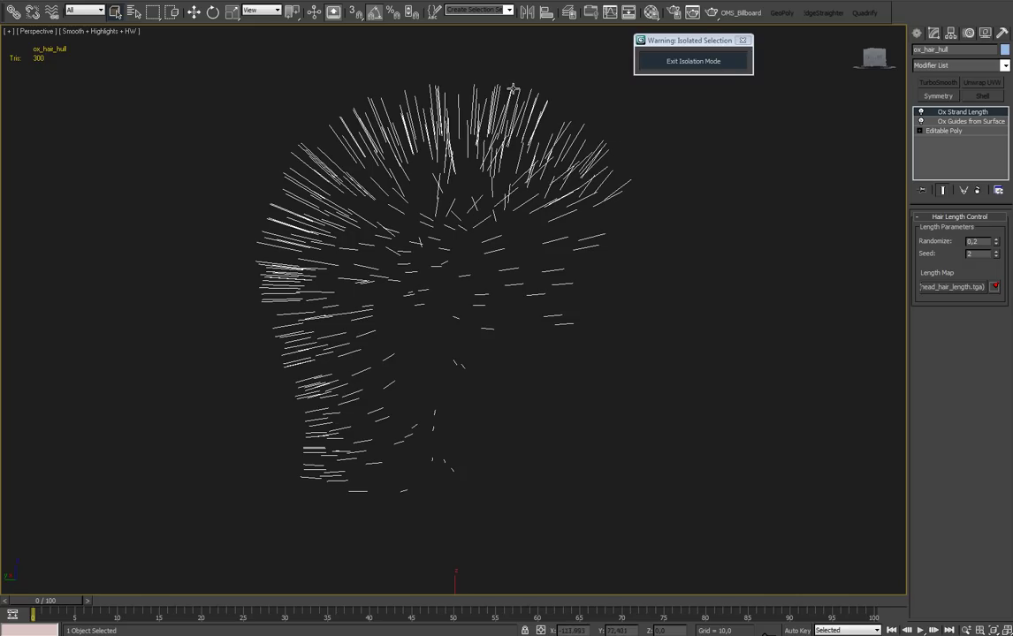
Add the Ox Mesh From Strands modifier above Ox Strand Length and inspect the generated strand geometry from several sides.
{"action": "left_click", "coordinate": [1006, 65]}
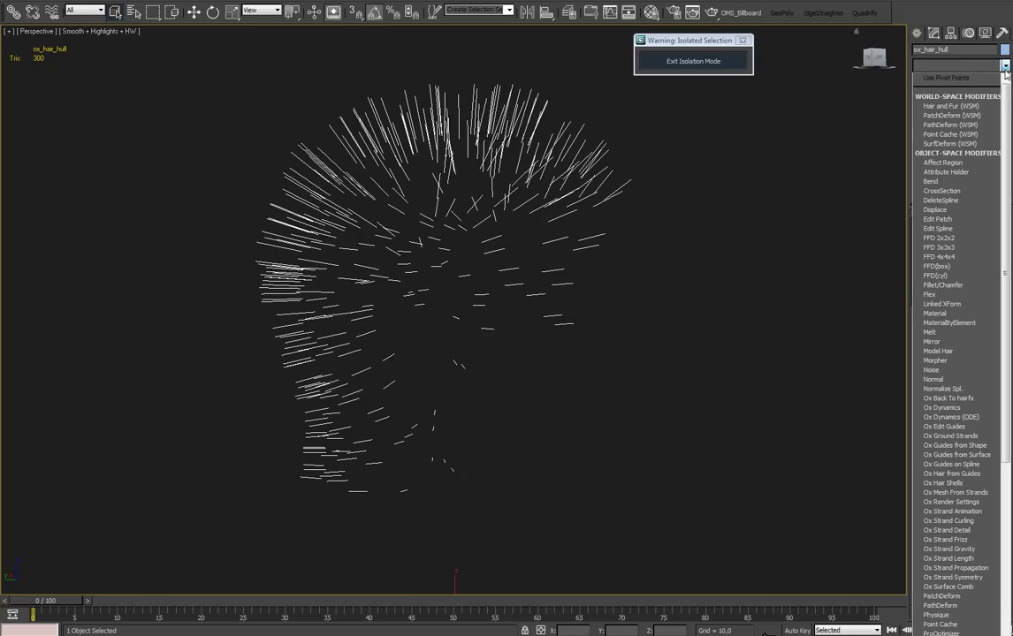
{"action": "left_click_drag", "start_coordinate": [1003, 85], "coordinate": [1003, 210]}
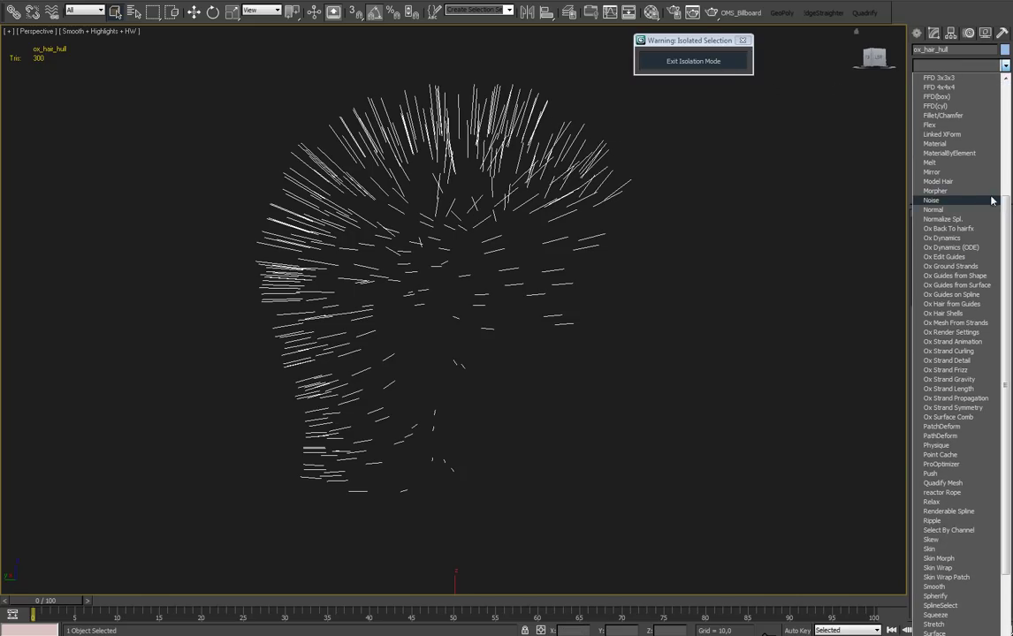
{"action": "left_click", "coordinate": [959, 322]}
{"action": "mouse_move", "coordinate": [566, 291]}
{"action": "middle_mouse_down", "text": "alt"}
{"action": "mouse_move", "coordinate": [459, 292]}
{"action": "mouse_move", "coordinate": [566, 309]}
{"action": "middle_mouse_up", "text": "alt"}
{"action": "left_click", "coordinate": [693, 152]}
{"action": "middle_click_drag", "start_coordinate": [693, 152], "coordinate": [749, 159], "text": "alt"}
{"action": "left_click", "coordinate": [574, 172]}
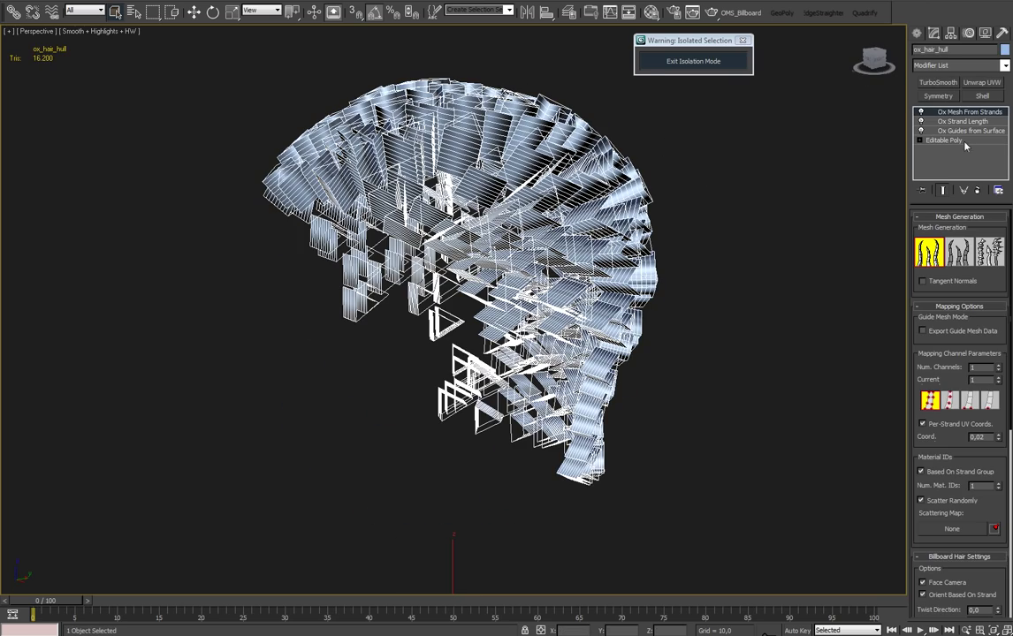
Set the number of sides for the cylindrical hair strands to 5.
{"action": "left_click_drag", "start_coordinate": [939, 437], "coordinate": [950, 306]}
{"action": "scroll", "coordinate": [961, 496], "scroll_direction": "down", "scroll_amount": 2}
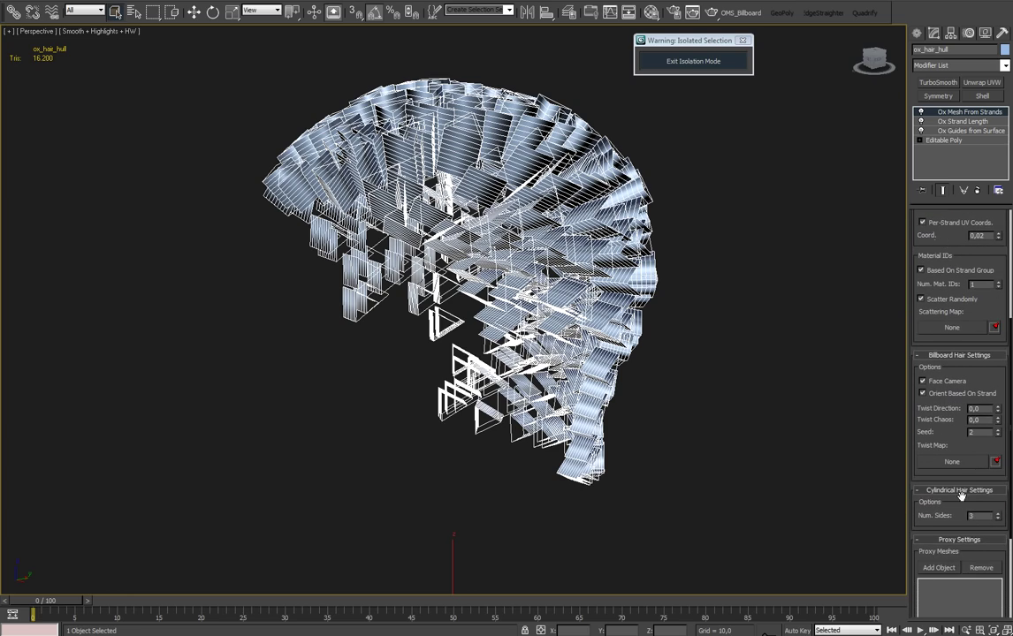
{"action": "left_click", "coordinate": [998, 514]}
{"action": "left_click", "coordinate": [998, 514]}
{"action": "middle_click_drag", "start_coordinate": [672, 407], "coordinate": [795, 408], "text": "alt"}
{"action": "middle_click_drag", "start_coordinate": [601, 292], "coordinate": [678, 236], "text": "alt"}
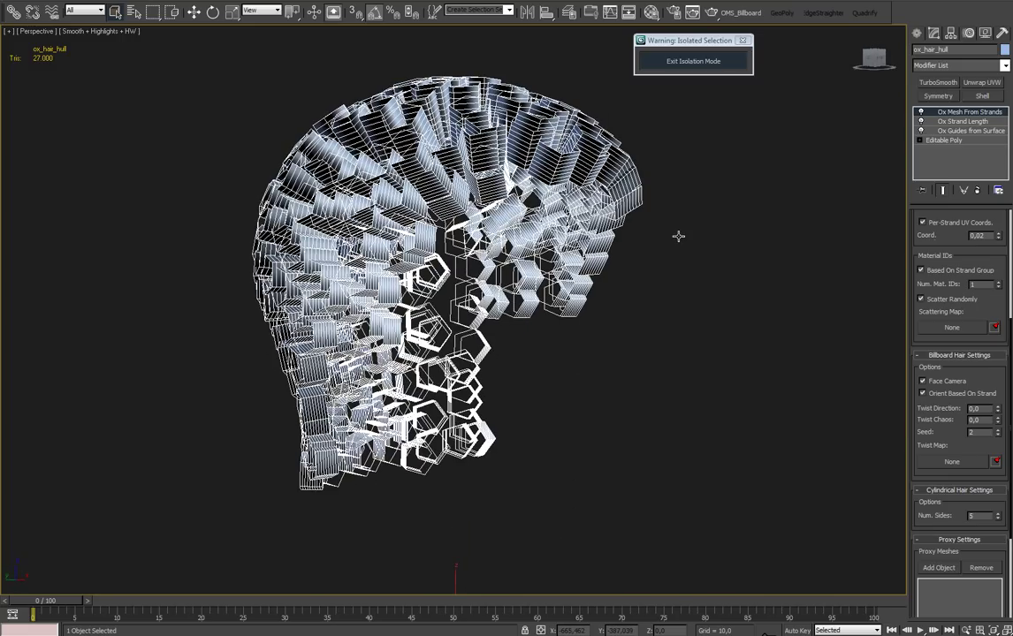
Set the number of guide points in Ox Guides from Surface to 6.
{"action": "left_click", "coordinate": [970, 130]}
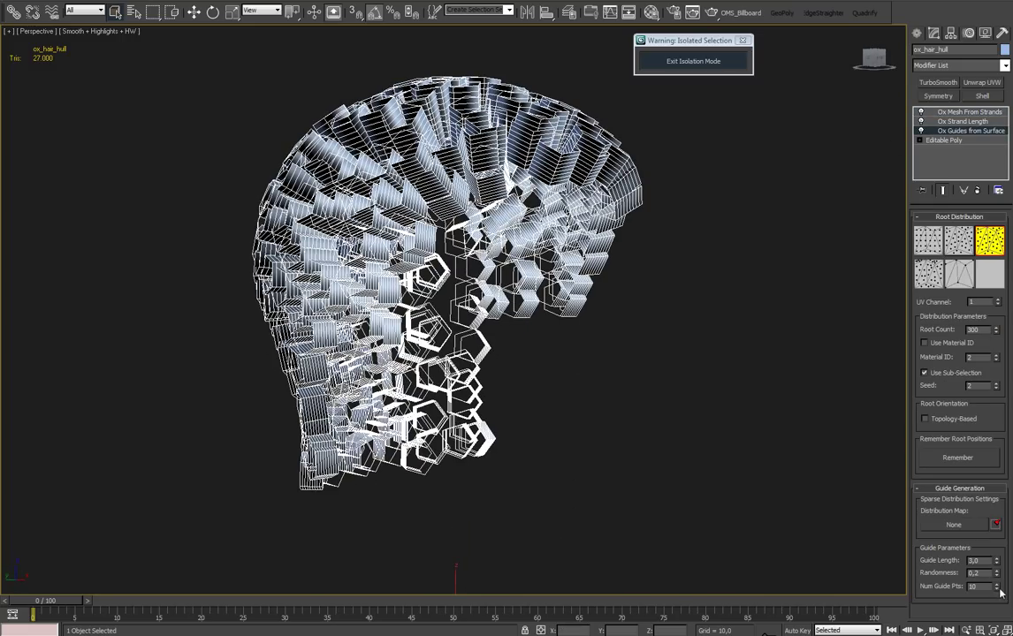
{"action": "left_click_drag", "start_coordinate": [999, 590], "coordinate": [1000, 591]}
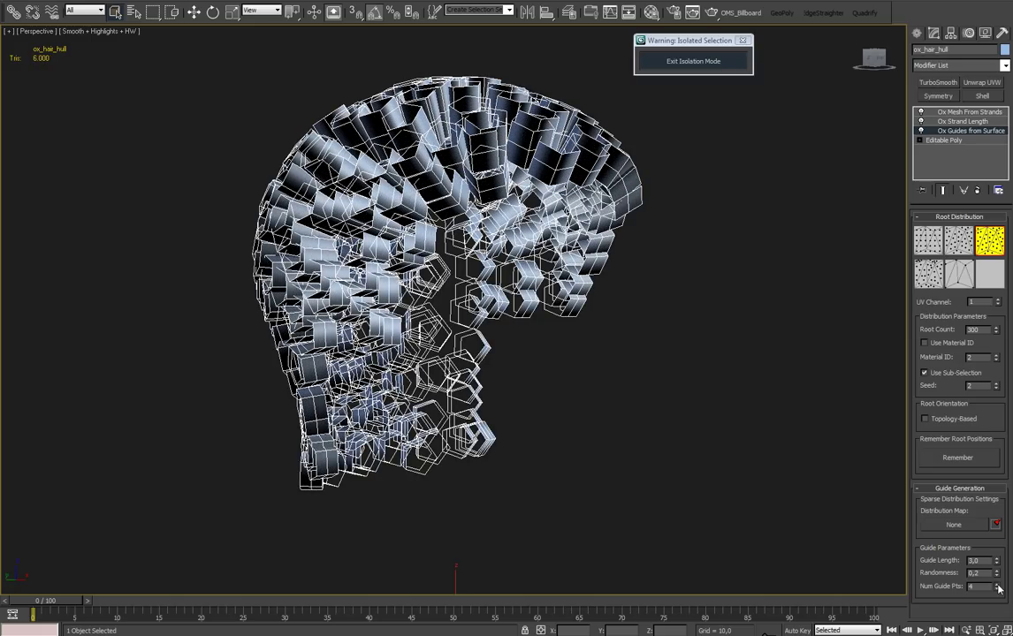
{"action": "left_click", "coordinate": [998, 585]}
{"action": "left_click", "coordinate": [997, 585]}
{"action": "middle_click_drag", "start_coordinate": [542, 204], "coordinate": [563, 208], "text": "alt"}
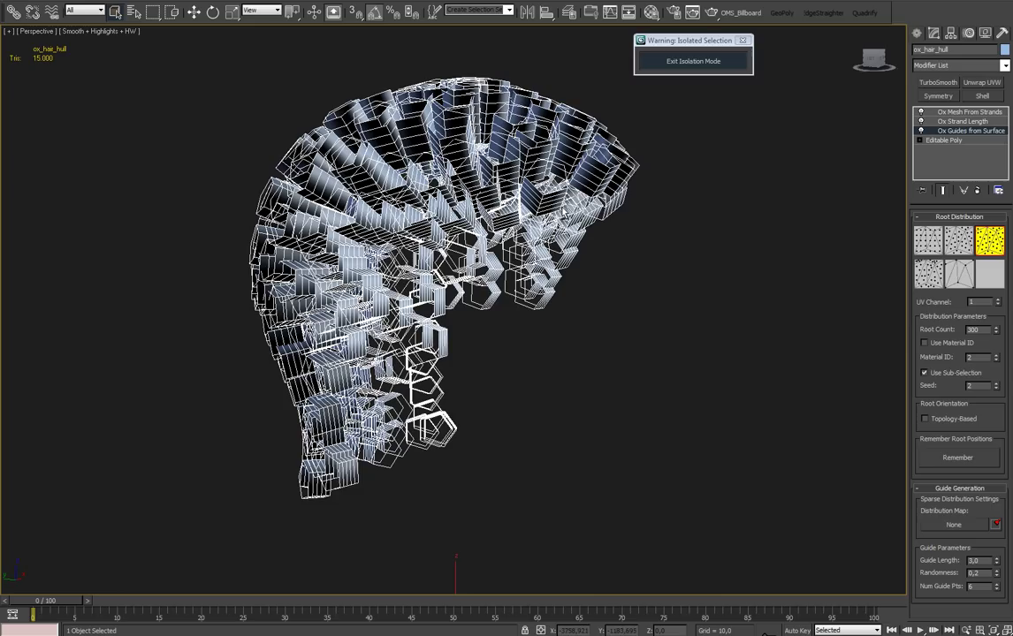
Insert Ox Render Settings directly above Ox Strand Length, switching the strand mesh off while adding it and back on again.
{"action": "left_click", "coordinate": [964, 121]}
{"action": "left_click", "coordinate": [1004, 67]}
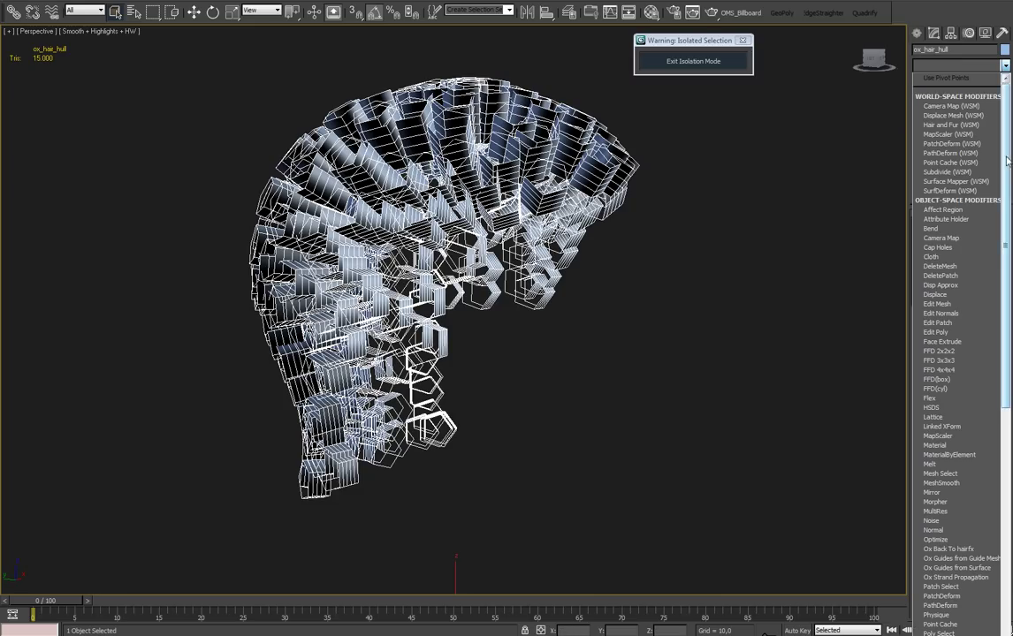
{"action": "left_click_drag", "start_coordinate": [1008, 142], "coordinate": [1009, 306]}
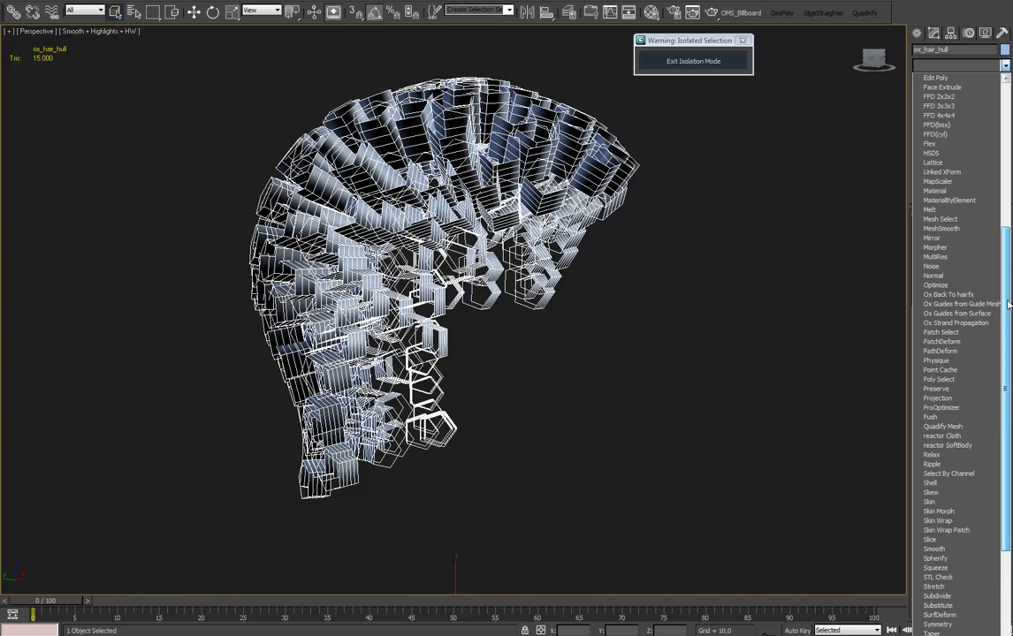
{"action": "left_click", "coordinate": [1006, 69]}
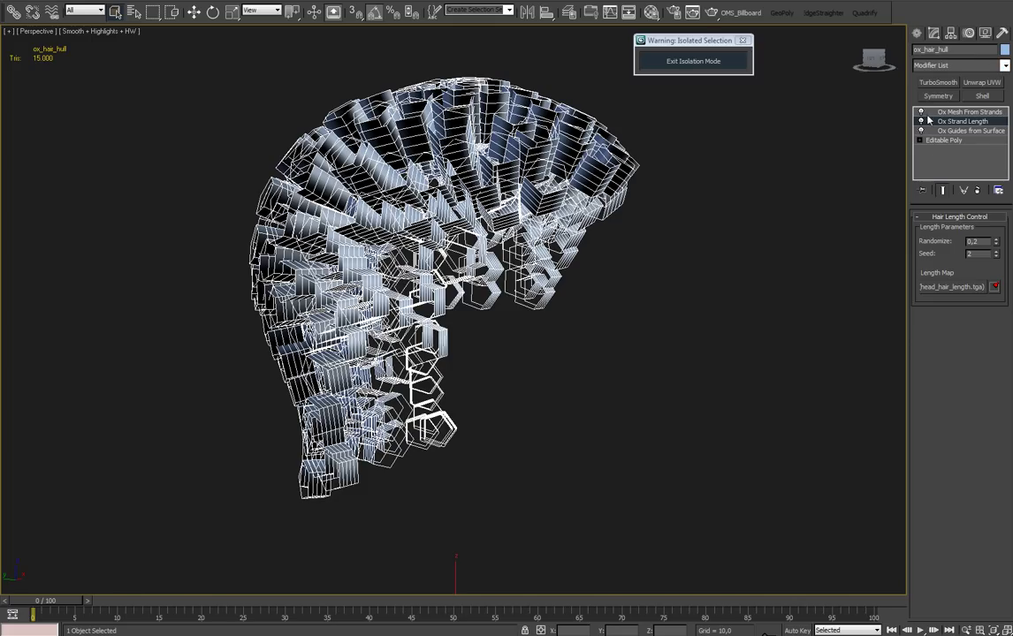
{"action": "left_click", "coordinate": [922, 113]}
{"action": "left_click", "coordinate": [1005, 65]}
{"action": "scroll", "coordinate": [950, 342], "scroll_direction": "down", "scroll_amount": 3}
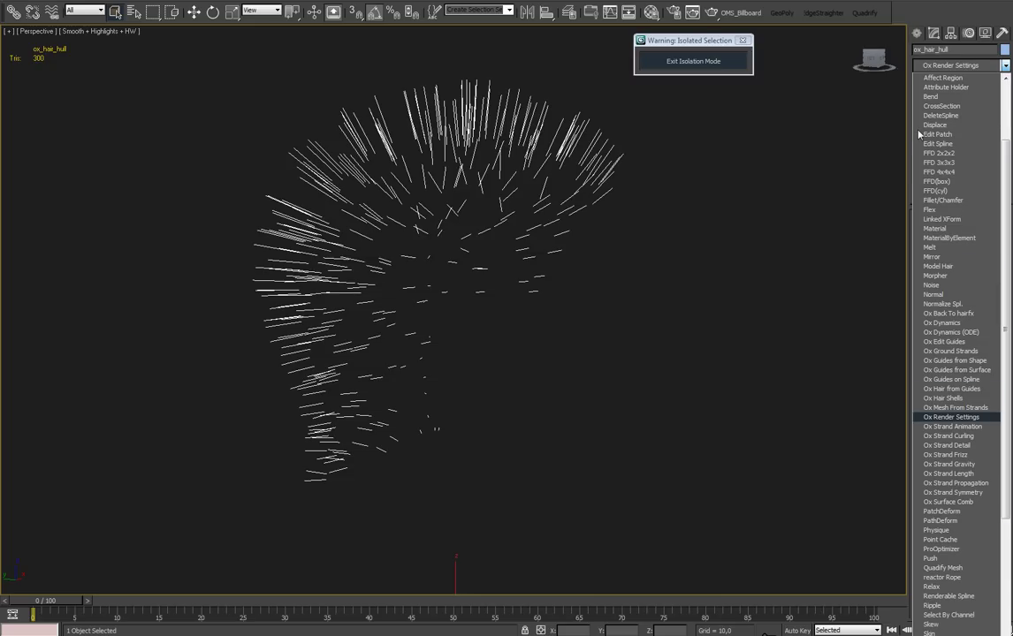
{"action": "key", "text": "Return"}
{"action": "left_click", "coordinate": [921, 113]}
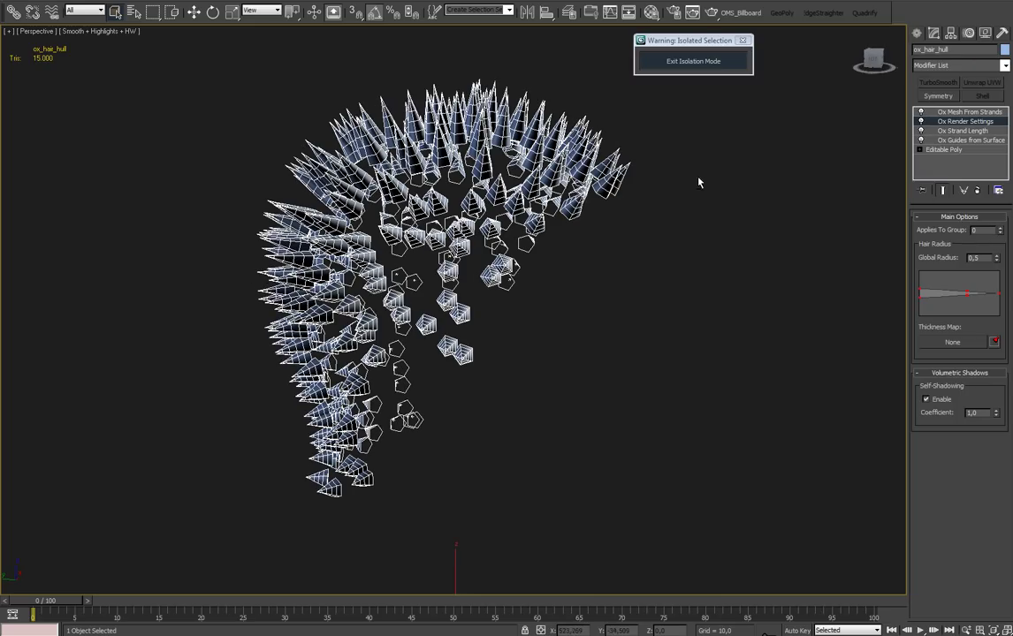
Set the global hair radius to 0.15 and reshape the thickness curve so strands stay thick until shortly before the tip.
{"action": "left_click_drag", "start_coordinate": [968, 295], "coordinate": [988, 279]}
{"action": "middle_click_drag", "start_coordinate": [444, 259], "coordinate": [544, 272], "text": "alt"}
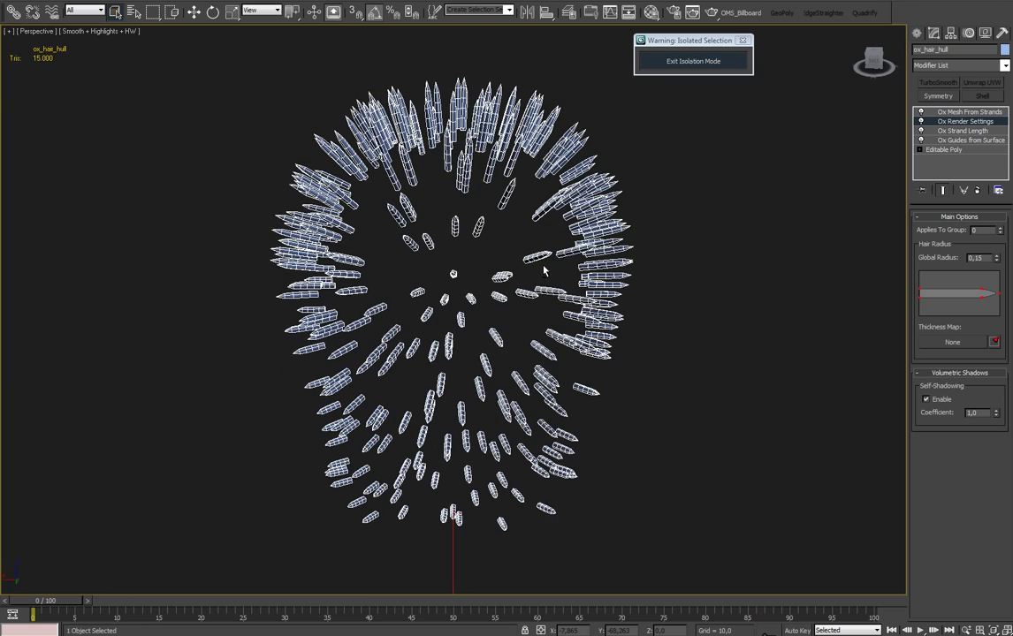
Insert Ox Edit Guides directly above Ox Strand Length, temporarily disabling the strand mesh and render settings modifiers while adding it.
{"action": "left_click", "coordinate": [921, 112]}
{"action": "left_click", "coordinate": [928, 130]}
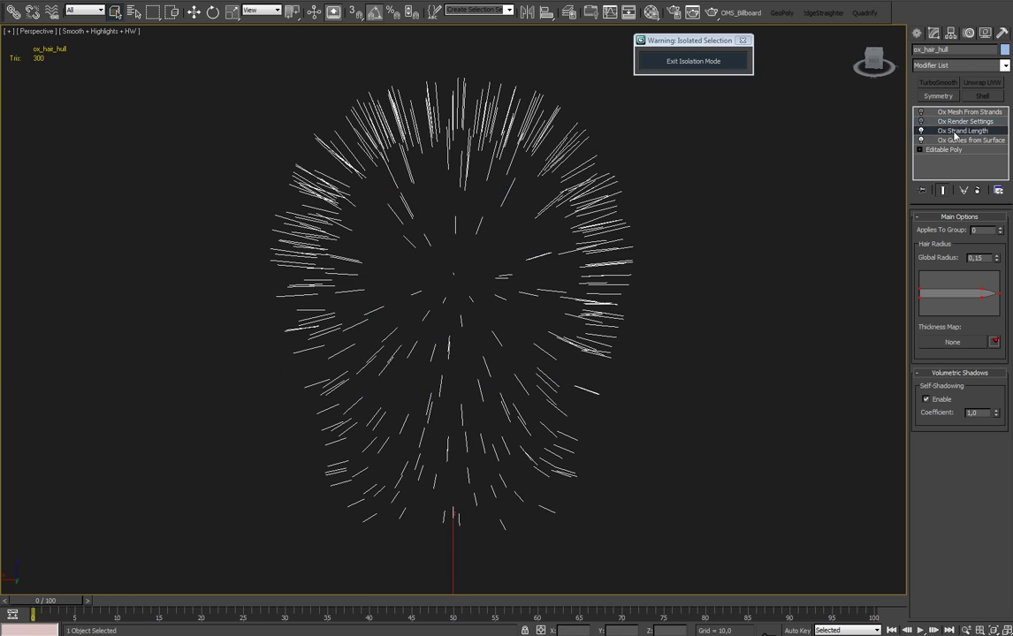
{"action": "left_click", "coordinate": [1005, 66]}
{"action": "scroll", "coordinate": [973, 274], "scroll_direction": "down", "scroll_amount": 5}
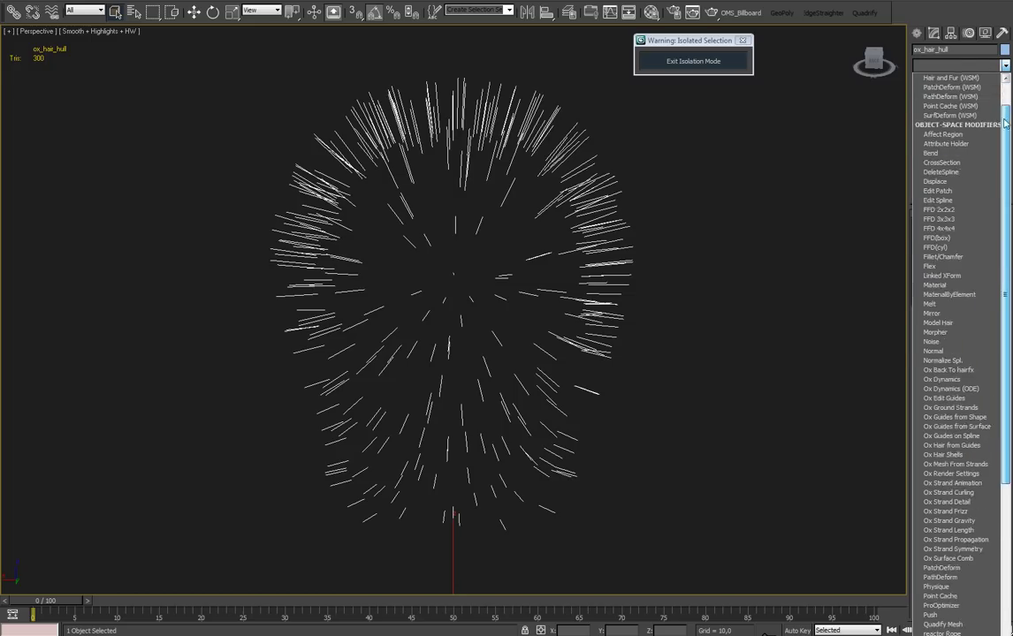
{"action": "left_click", "coordinate": [963, 314]}
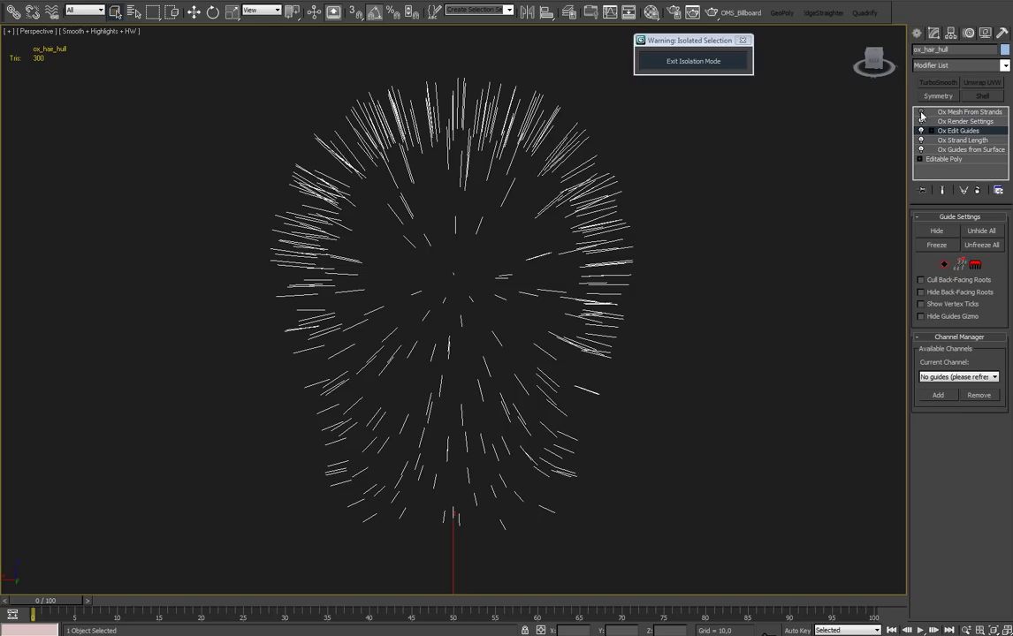
{"action": "left_click", "coordinate": [921, 113]}
Enter guide brushing with the Move brush and comb the guides on one side of the head.
{"action": "left_click", "coordinate": [978, 268]}
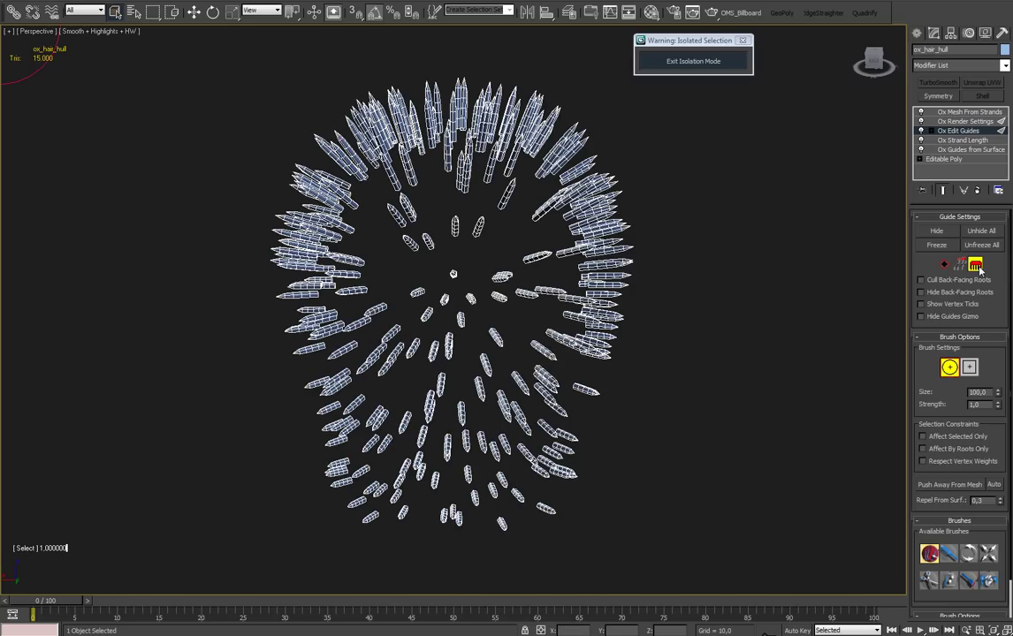
{"action": "left_click", "coordinate": [949, 553]}
{"action": "mouse_move", "coordinate": [667, 202]}
{"action": "left_mouse_down"}
{"action": "mouse_move", "coordinate": [640, 199]}
{"action": "mouse_move", "coordinate": [630, 236]}
{"action": "left_mouse_up"}
Exit isolation mode and comb the guides on the crown of the head with the Move brush.
{"action": "left_click", "coordinate": [674, 61]}
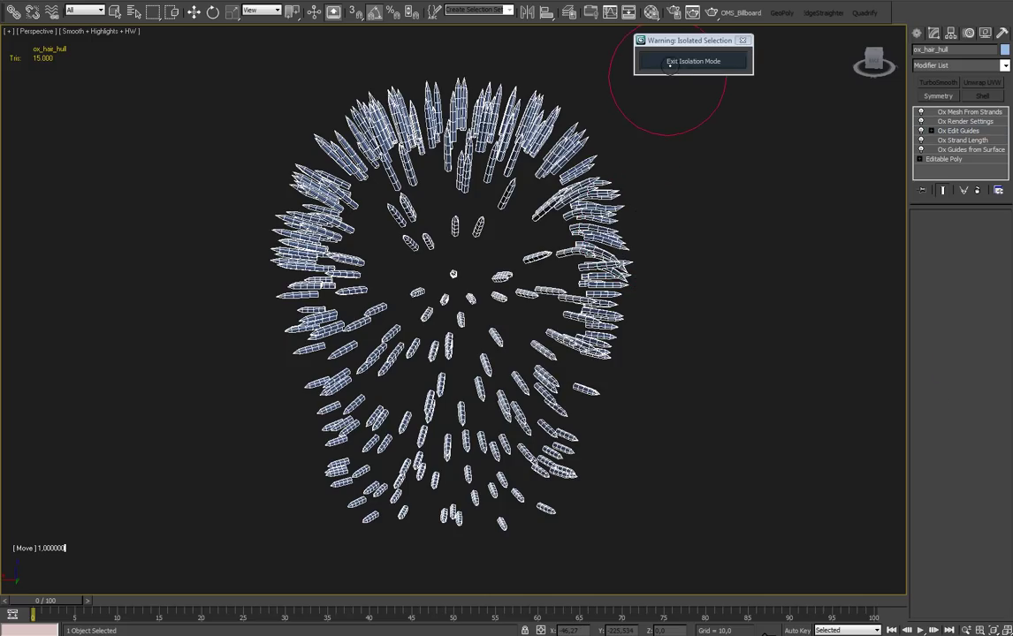
{"action": "middle_click_drag", "start_coordinate": [627, 157], "coordinate": [427, 115], "text": "alt"}
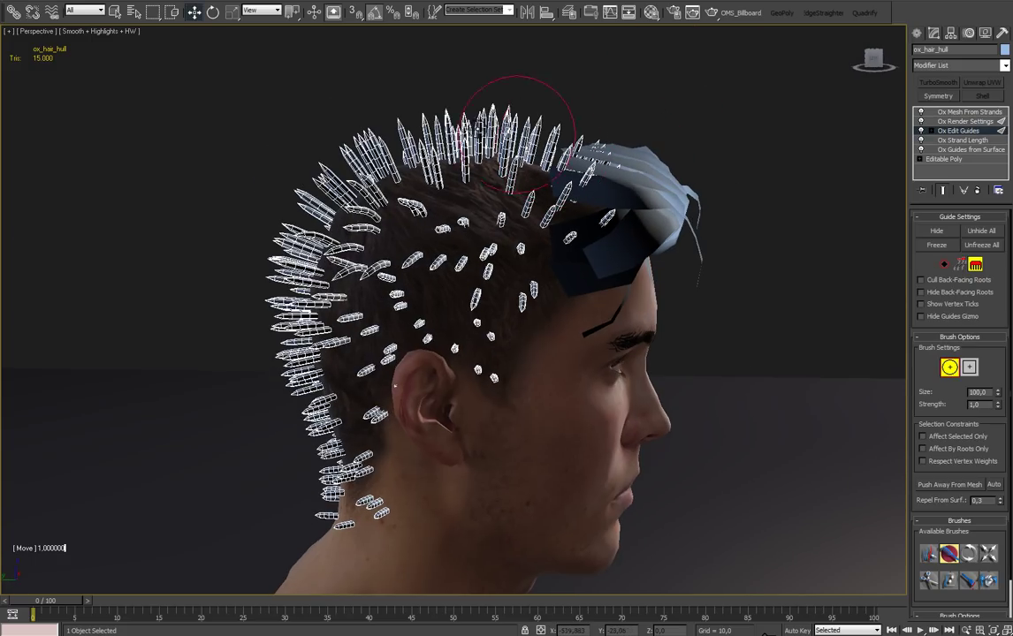
{"action": "mouse_move", "coordinate": [441, 91]}
{"action": "left_mouse_down"}
{"action": "mouse_move", "coordinate": [351, 140]}
{"action": "mouse_move", "coordinate": [393, 135]}
{"action": "left_mouse_up"}
{"action": "middle_click_drag", "start_coordinate": [392, 138], "coordinate": [516, 239], "text": "alt"}
{"action": "scroll", "coordinate": [452, 148], "scroll_direction": "up", "scroll_amount": 5}
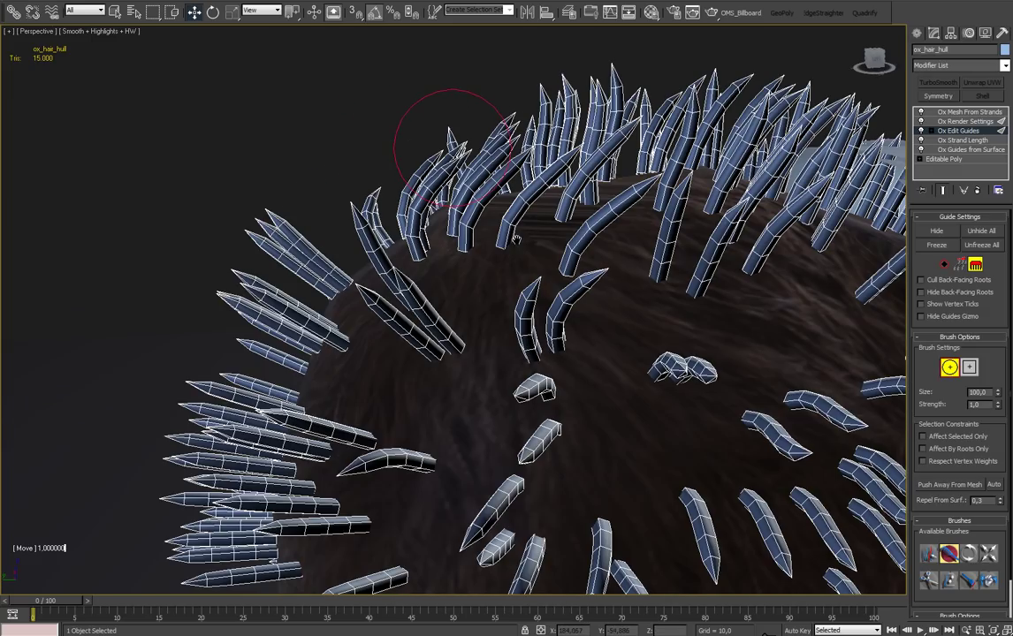
Compare 3 and 7 guide points in Ox Guides from Surface and settle on an intermediate number.
{"action": "left_click", "coordinate": [964, 151]}
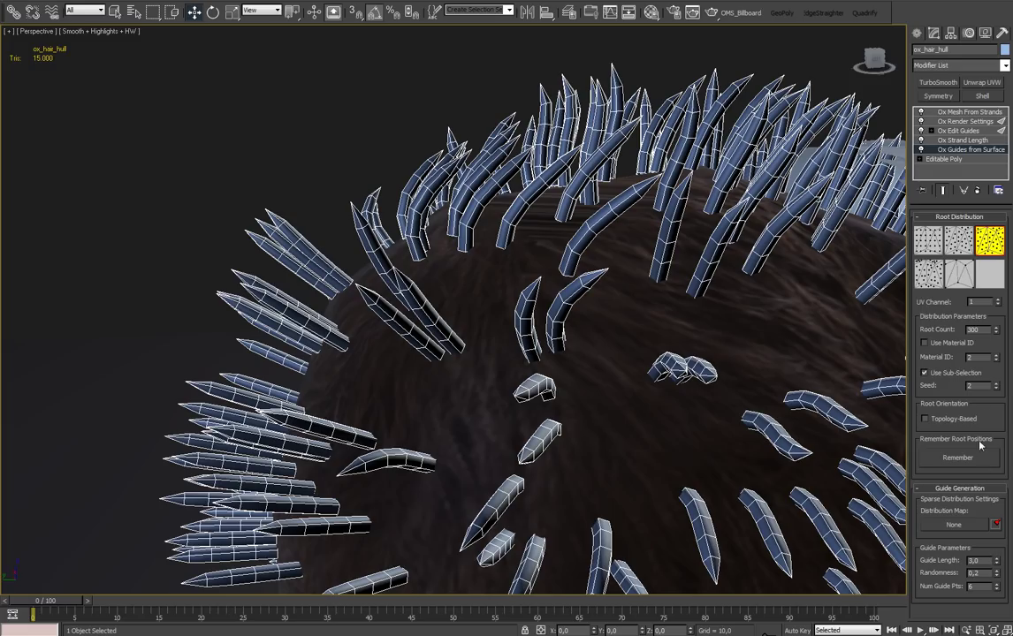
{"action": "left_click", "coordinate": [997, 590]}
{"action": "left_click", "coordinate": [997, 589]}
{"action": "left_click", "coordinate": [997, 586]}
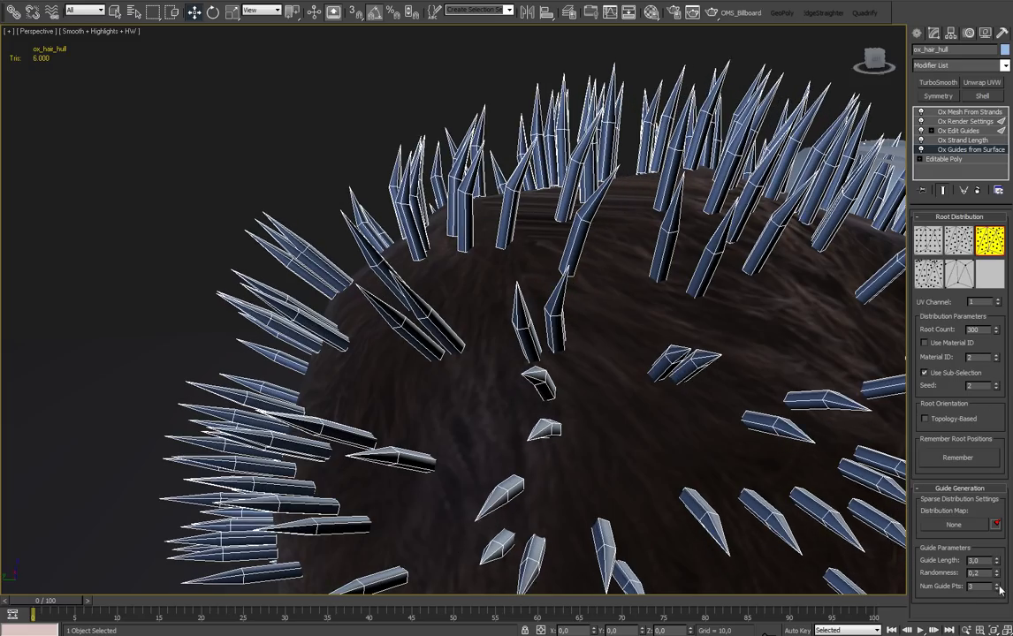
{"action": "left_click", "coordinate": [997, 585]}
{"action": "left_click", "coordinate": [998, 585]}
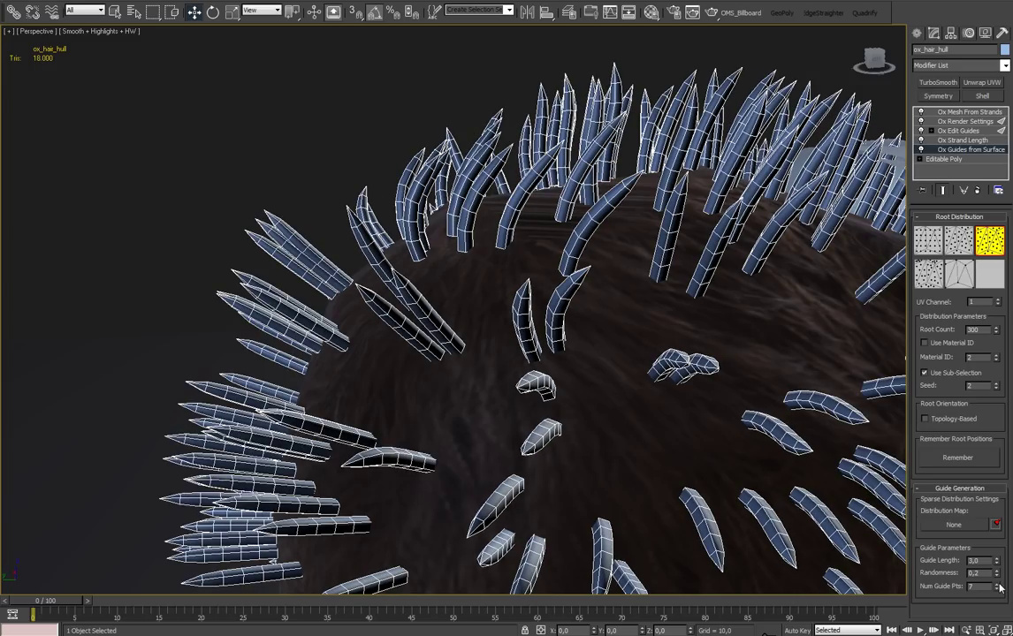
{"action": "left_click", "coordinate": [998, 590]}
{"action": "middle_click_drag", "start_coordinate": [665, 345], "coordinate": [675, 307], "text": "alt"}
Return to brushing in Ox Edit Guides and comb the guides on top of the head flatter with the Move brush.
{"action": "left_click", "coordinate": [958, 132]}
{"action": "key", "text": "3"}
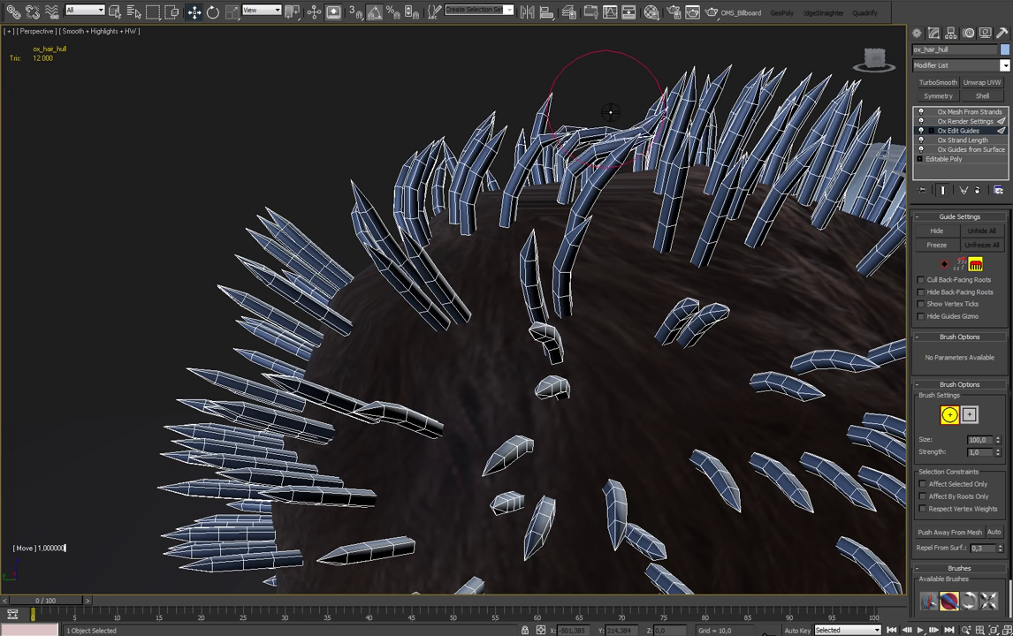
{"action": "mouse_move", "coordinate": [678, 124]}
{"action": "middle_mouse_down", "text": "alt"}
{"action": "mouse_move", "coordinate": [619, 146]}
{"action": "mouse_move", "coordinate": [689, 191]}
{"action": "middle_mouse_up", "text": "alt"}
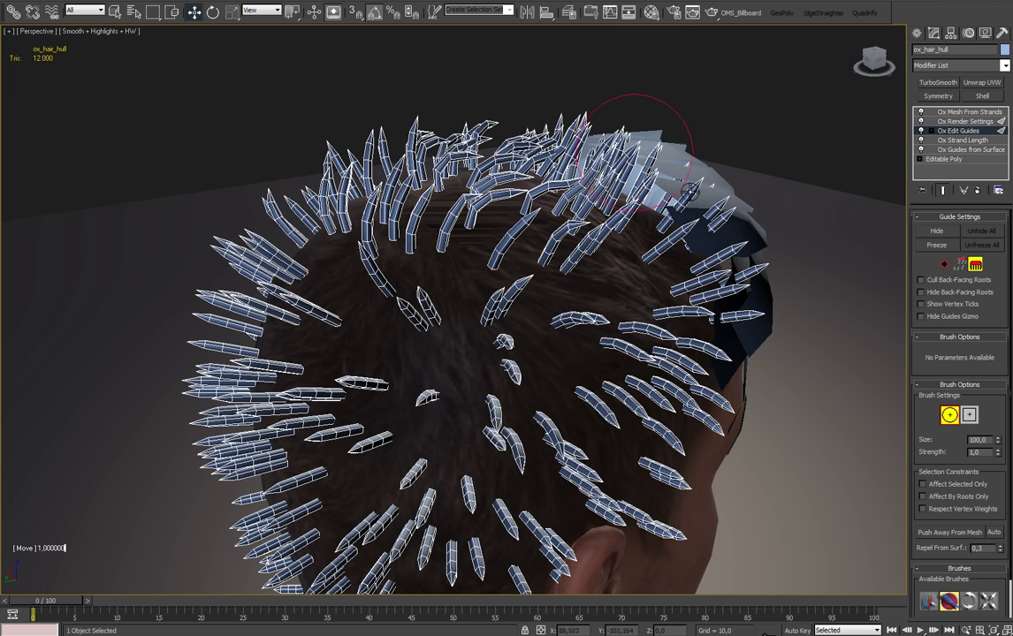
{"action": "left_click_drag", "start_coordinate": [979, 579], "coordinate": [979, 528]}
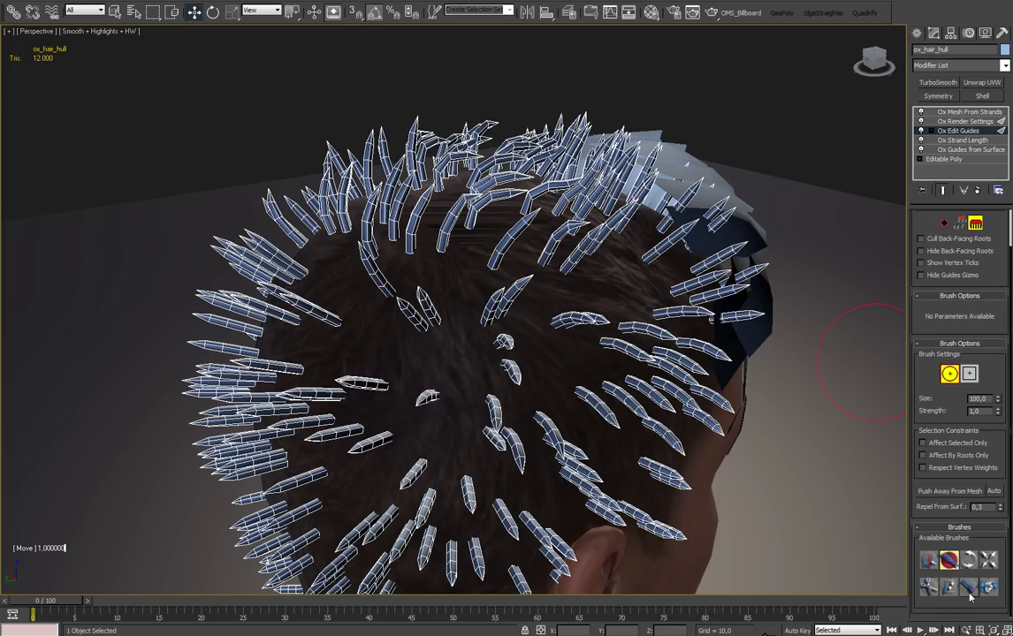
Change the length of the guides at the crown and back of the head with the Grow/Shrink brush.
{"action": "left_click", "coordinate": [949, 586]}
{"action": "mouse_move", "coordinate": [508, 227]}
{"action": "left_mouse_down"}
{"action": "mouse_move", "coordinate": [464, 159]}
{"action": "mouse_move", "coordinate": [517, 150]}
{"action": "mouse_move", "coordinate": [559, 164]}
{"action": "mouse_move", "coordinate": [517, 139]}
{"action": "mouse_move", "coordinate": [455, 163]}
{"action": "left_mouse_up"}
{"action": "middle_click_drag", "start_coordinate": [271, 324], "coordinate": [297, 260]}
{"action": "mouse_move", "coordinate": [315, 315]}
{"action": "left_mouse_down"}
{"action": "mouse_move", "coordinate": [341, 308]}
{"action": "mouse_move", "coordinate": [305, 314]}
{"action": "mouse_move", "coordinate": [305, 330]}
{"action": "left_mouse_up"}
{"action": "middle_click_drag", "start_coordinate": [306, 336], "coordinate": [350, 247], "text": "alt"}
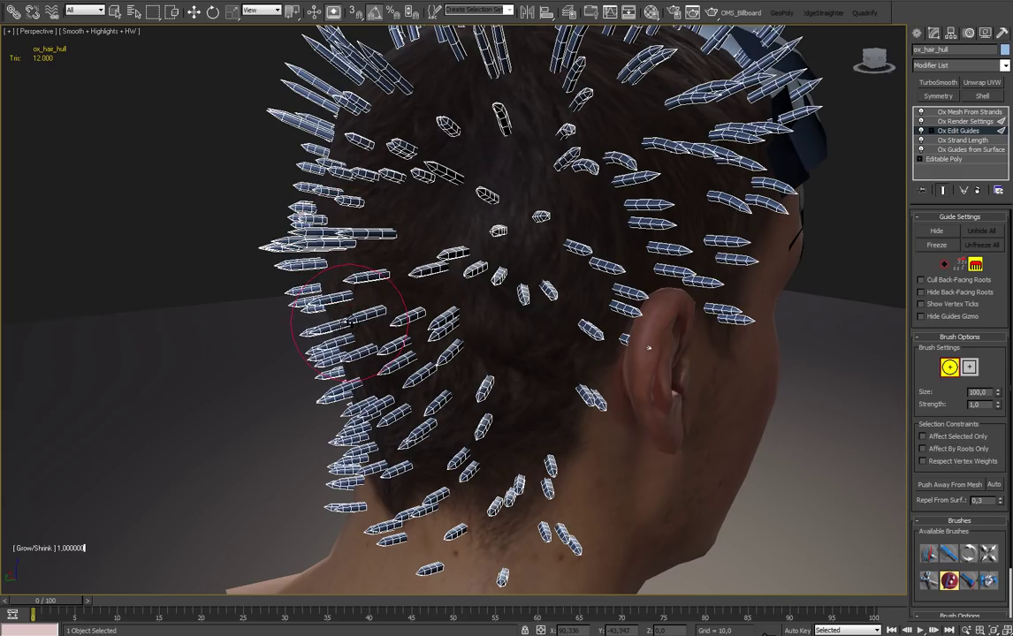
Change the Ox Mesh From Strands generation type from prismatic strands to flat billboard strands.
{"action": "left_click", "coordinate": [970, 111]}
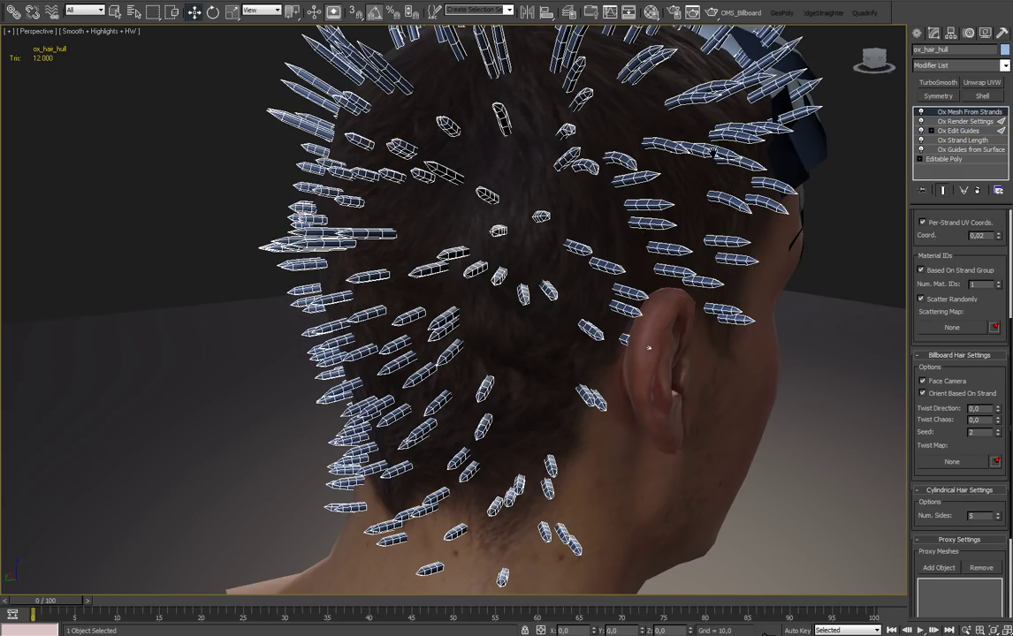
{"action": "middle_click_drag", "start_coordinate": [619, 230], "coordinate": [625, 190], "text": "alt"}
{"action": "left_click_drag", "start_coordinate": [944, 230], "coordinate": [941, 529]}
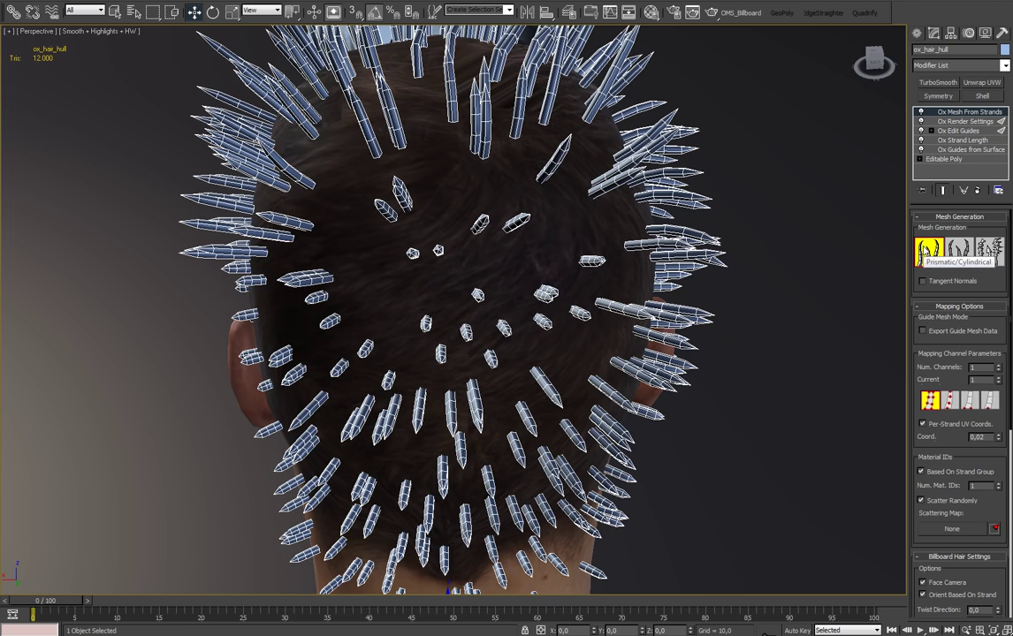
{"action": "left_click", "coordinate": [960, 259]}
{"action": "middle_click_drag", "start_coordinate": [603, 217], "coordinate": [882, 132], "text": "alt"}
{"action": "scroll", "coordinate": [639, 227], "scroll_direction": "down", "scroll_amount": 1}
Widen the strands by setting the Ox Render Settings global radius to 0,53.
{"action": "left_click", "coordinate": [963, 122]}
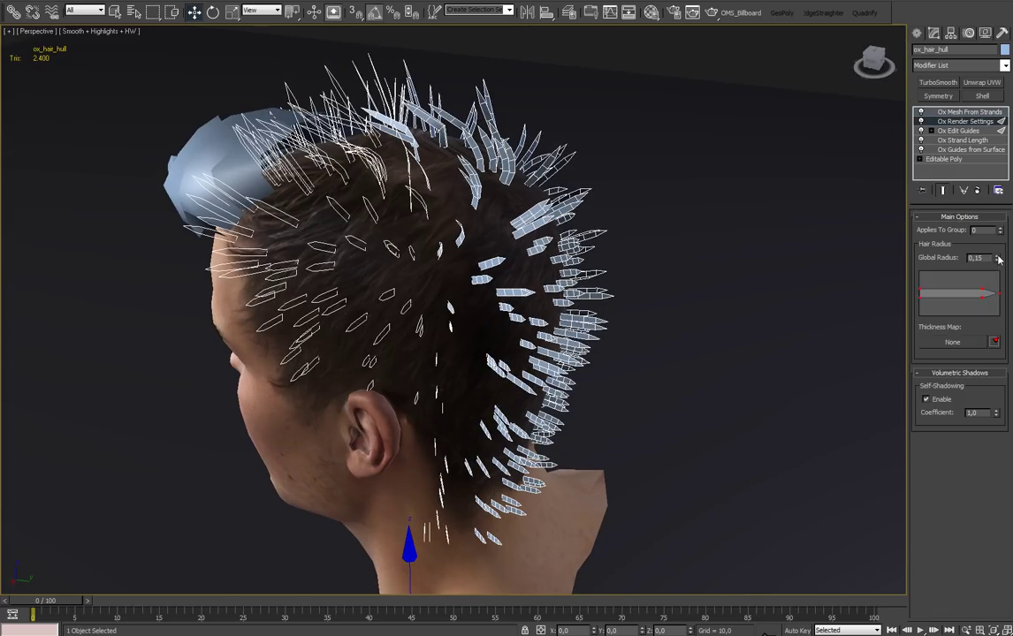
{"action": "left_click_drag", "start_coordinate": [998, 259], "coordinate": [999, 232]}
{"action": "middle_click_drag", "start_coordinate": [546, 158], "coordinate": [541, 181], "text": "alt"}
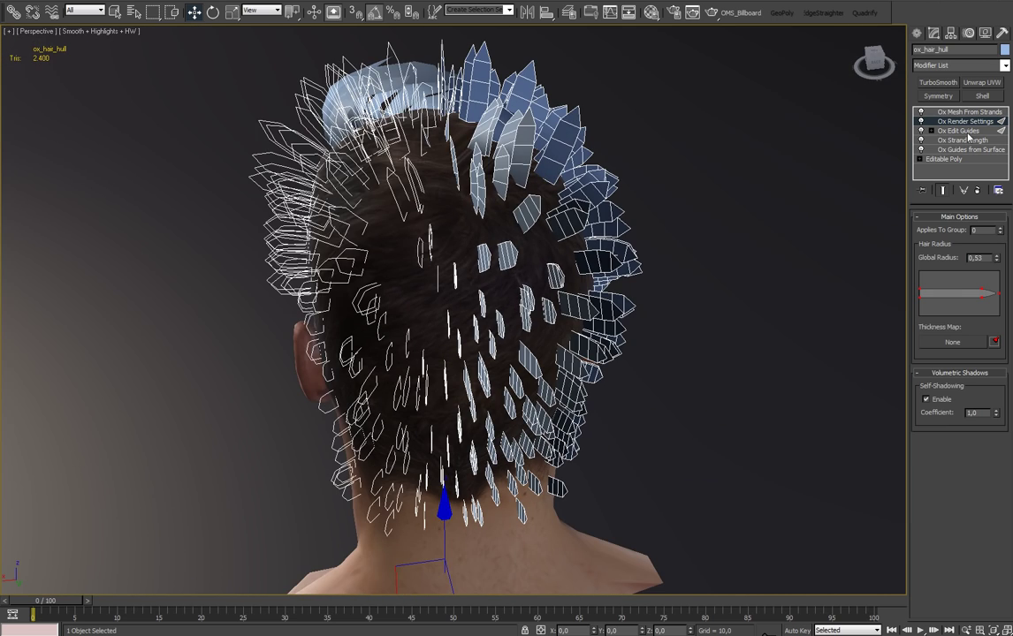
Return to Ox Edit Guides and comb the guides on the crown and left side of the head forward with the Move brush.
{"action": "left_click", "coordinate": [964, 130]}
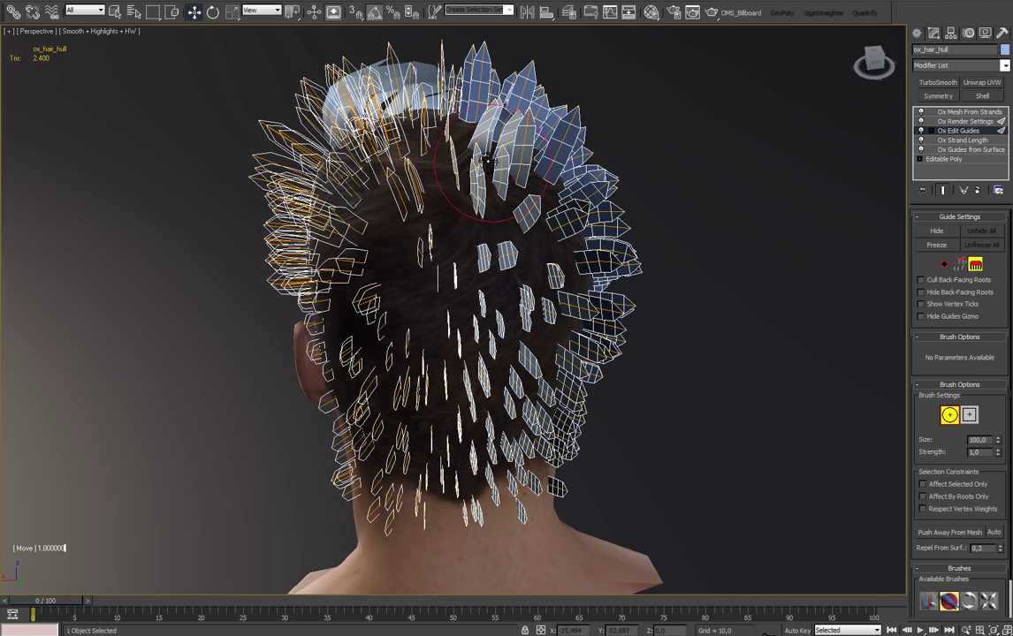
{"action": "middle_click_drag", "start_coordinate": [487, 161], "coordinate": [419, 164], "text": "alt"}
{"action": "left_click_drag", "start_coordinate": [419, 164], "coordinate": [491, 161]}
{"action": "mouse_move", "coordinate": [416, 182]}
{"action": "middle_mouse_down", "text": "alt"}
{"action": "mouse_move", "coordinate": [480, 193]}
{"action": "mouse_move", "coordinate": [433, 231]}
{"action": "middle_mouse_up", "text": "alt"}
{"action": "mouse_move", "coordinate": [358, 234]}
{"action": "middle_mouse_down", "text": "alt"}
{"action": "mouse_move", "coordinate": [377, 294]}
{"action": "mouse_move", "coordinate": [316, 182]}
{"action": "mouse_move", "coordinate": [331, 190]}
{"action": "mouse_move", "coordinate": [428, 515]}
{"action": "middle_mouse_up", "text": "alt"}
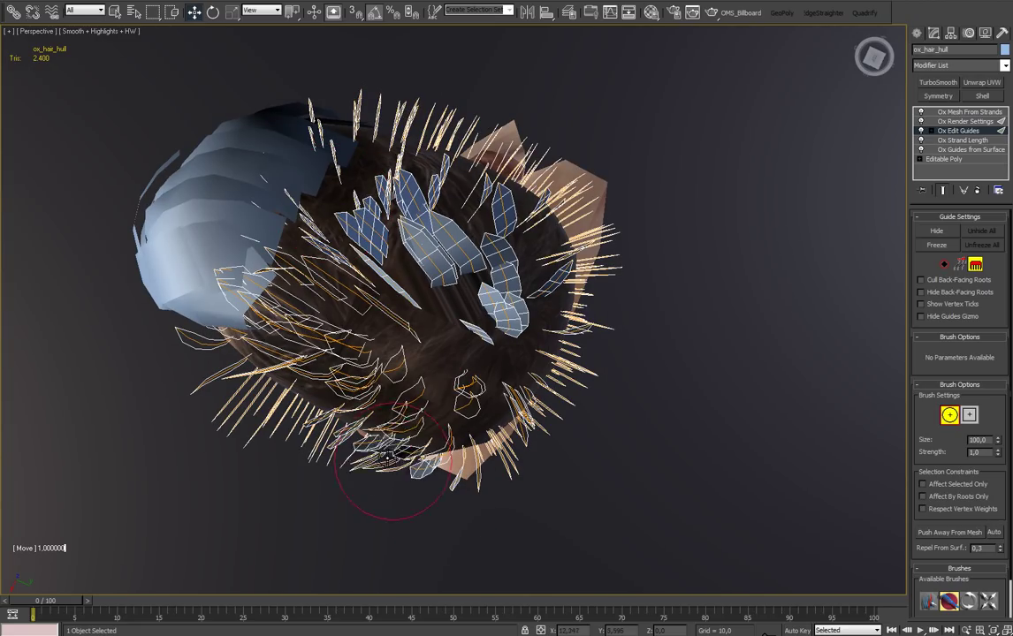
{"action": "left_click_drag", "start_coordinate": [287, 406], "coordinate": [213, 375]}
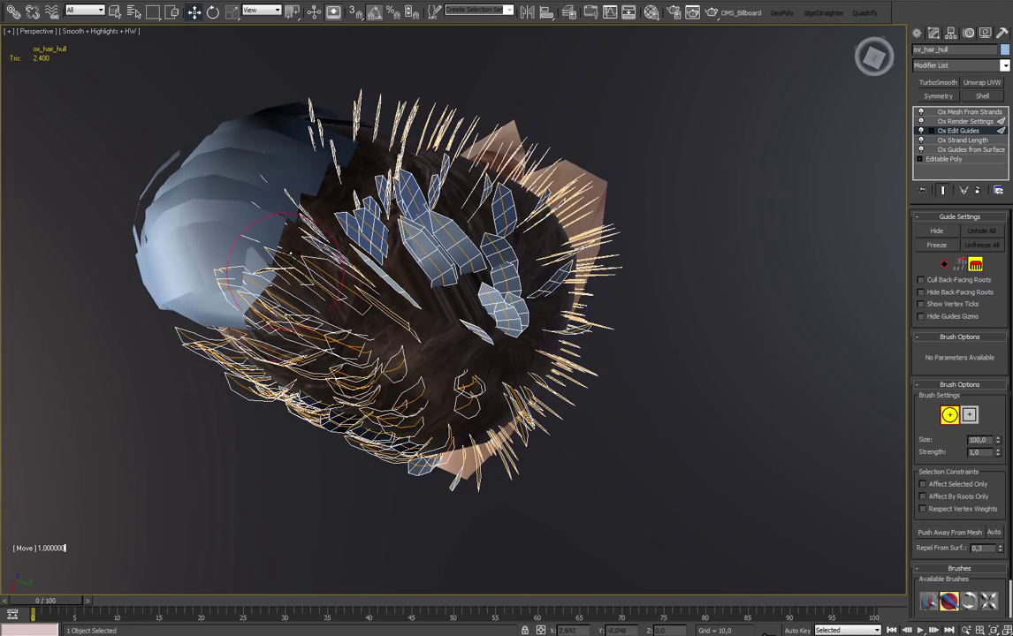
{"action": "middle_click_drag", "start_coordinate": [288, 269], "coordinate": [341, 98], "text": "alt"}
{"action": "left_click_drag", "start_coordinate": [341, 98], "coordinate": [295, 124]}
{"action": "middle_click_drag", "start_coordinate": [295, 124], "coordinate": [897, 147], "text": "alt"}
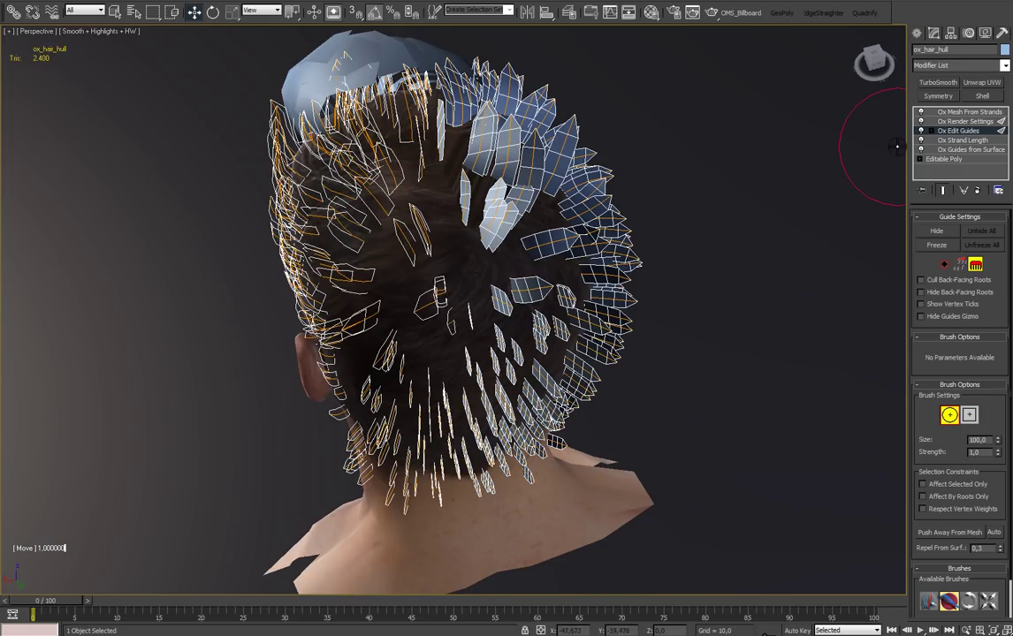
In Ox Mesh From Strands, turn off Orient Based On Strand and set the billboard twist direction to 0,5.
{"action": "left_click", "coordinate": [969, 112]}
{"action": "scroll", "coordinate": [919, 438], "scroll_direction": "down", "scroll_amount": 3}
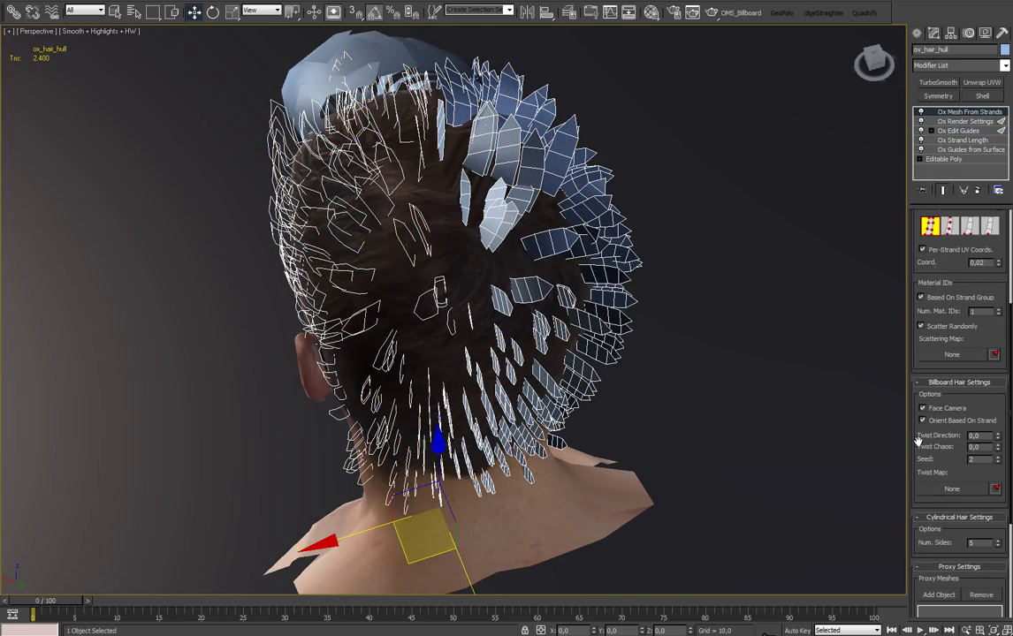
{"action": "left_click", "coordinate": [923, 420]}
{"action": "middle_click_drag", "start_coordinate": [714, 355], "coordinate": [773, 311], "text": "alt"}
{"action": "left_click_drag", "start_coordinate": [999, 440], "coordinate": [1003, 406]}
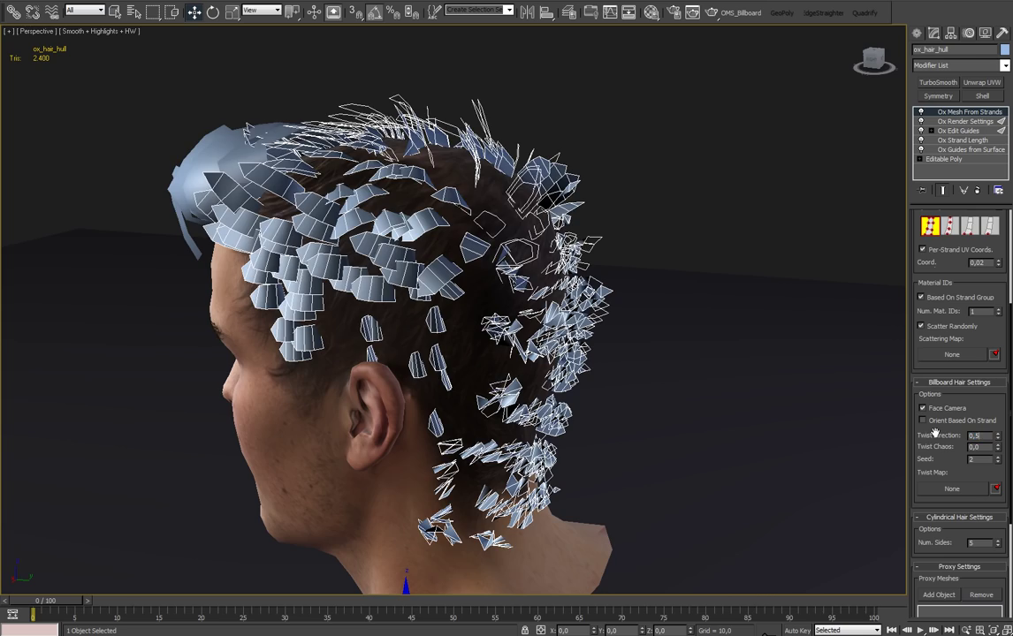
{"action": "key", "text": "Return"}
{"action": "middle_click_drag", "start_coordinate": [707, 353], "coordinate": [495, 380], "text": "alt"}
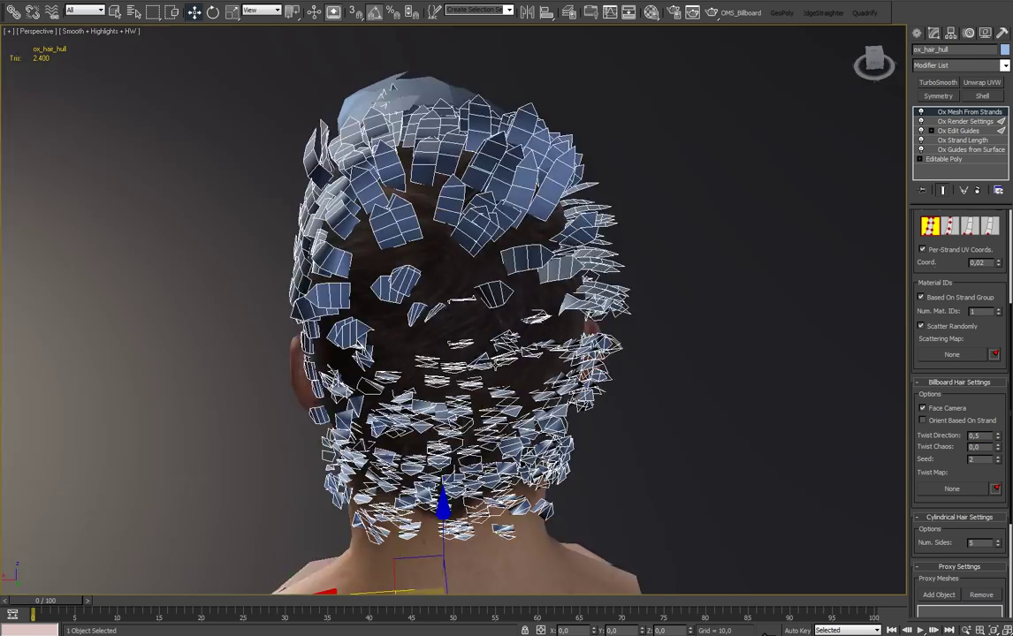
{"action": "middle_click_drag", "start_coordinate": [784, 55], "coordinate": [893, 391], "text": "alt"}
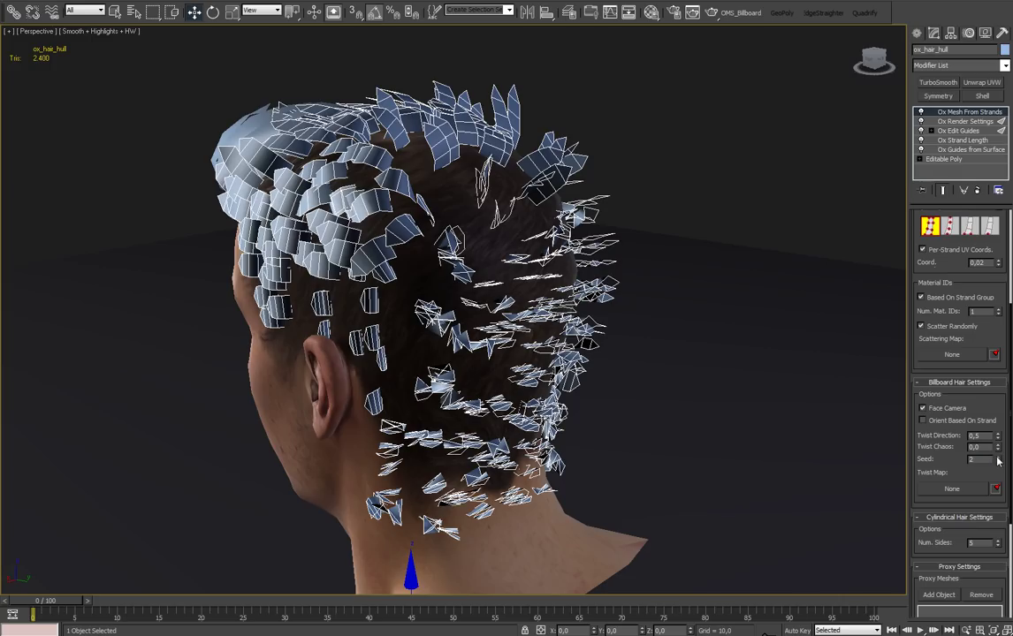
{"action": "left_click_drag", "start_coordinate": [976, 473], "coordinate": [963, 298]}
{"action": "left_click_drag", "start_coordinate": [943, 232], "coordinate": [938, 375]}
{"action": "middle_click_drag", "start_coordinate": [653, 354], "coordinate": [731, 287], "text": "alt"}
In Ox Edit Guides, comb the guides on the back of the head and the nape downward with the Move brush.
{"action": "left_click", "coordinate": [969, 132]}
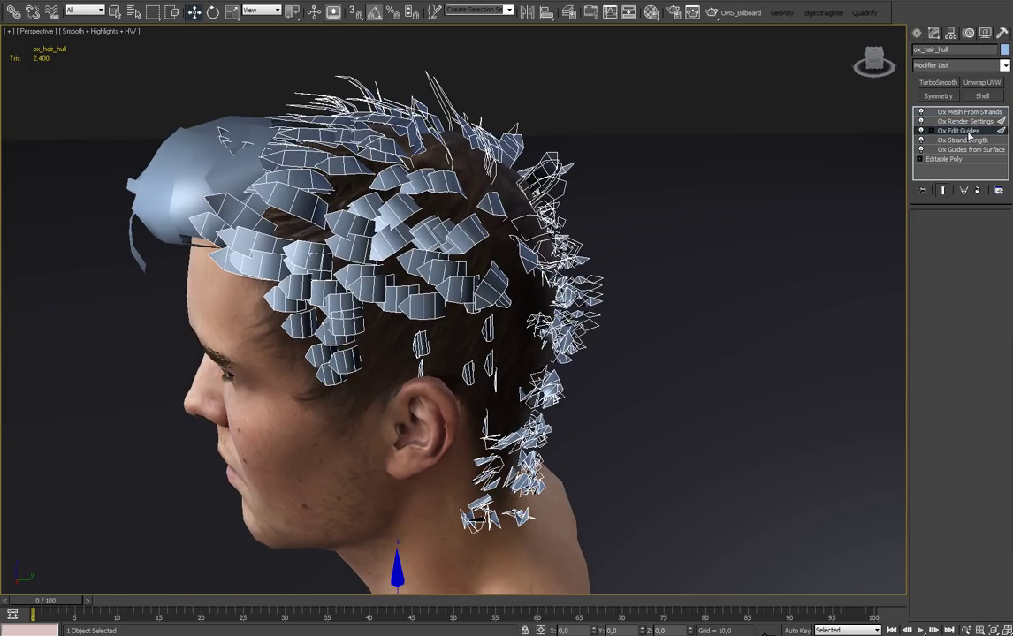
{"action": "middle_click_drag", "start_coordinate": [565, 382], "coordinate": [544, 337], "text": "alt"}
{"action": "mouse_move", "coordinate": [545, 337]}
{"action": "left_mouse_down"}
{"action": "mouse_move", "coordinate": [581, 256]}
{"action": "mouse_move", "coordinate": [579, 278]}
{"action": "left_mouse_up"}
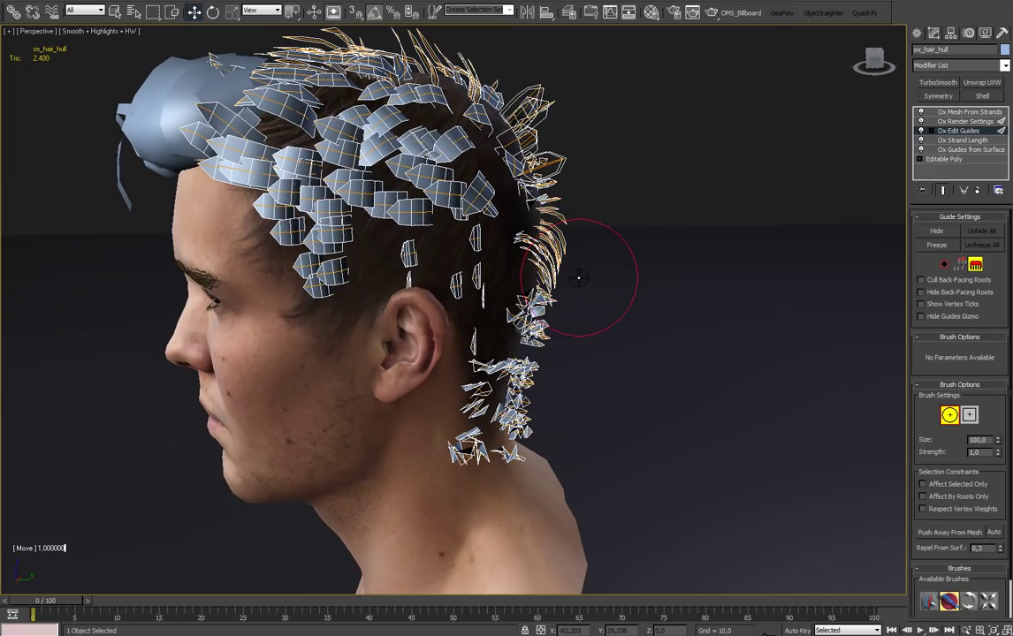
{"action": "left_click_drag", "start_coordinate": [554, 323], "coordinate": [543, 407]}
{"action": "middle_click_drag", "start_coordinate": [543, 407], "coordinate": [293, 389], "text": "alt"}
{"action": "mouse_move", "coordinate": [356, 416]}
{"action": "left_mouse_down"}
{"action": "mouse_move", "coordinate": [352, 428]}
{"action": "mouse_move", "coordinate": [389, 406]}
{"action": "mouse_move", "coordinate": [442, 405]}
{"action": "left_mouse_up"}
{"action": "middle_click_drag", "start_coordinate": [624, 418], "coordinate": [463, 397], "text": "alt"}
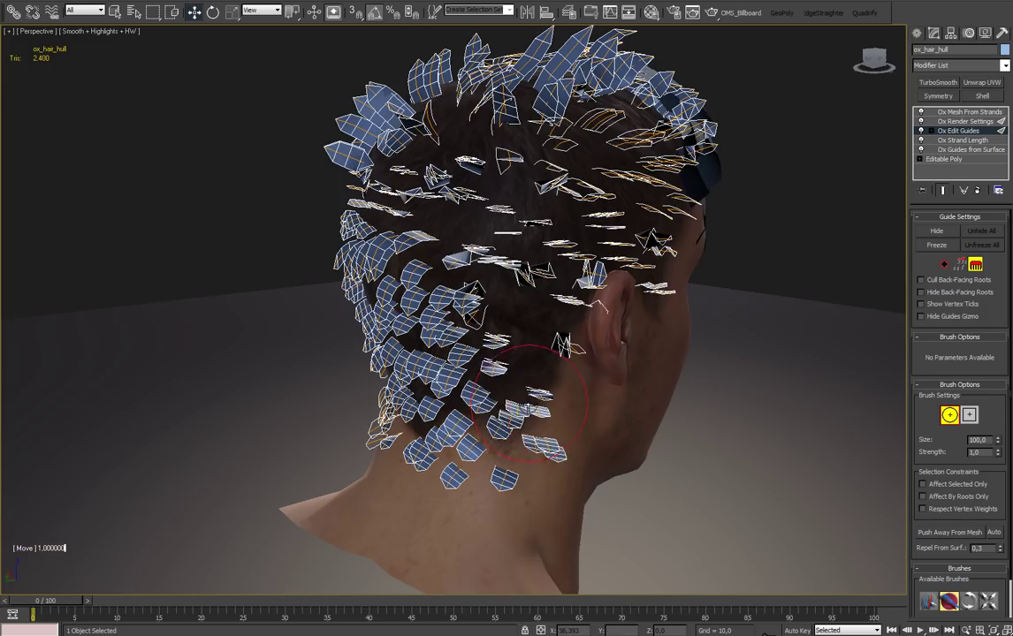
{"action": "mouse_move", "coordinate": [463, 397]}
{"action": "left_mouse_down"}
{"action": "mouse_move", "coordinate": [493, 410]}
{"action": "mouse_move", "coordinate": [523, 449]}
{"action": "left_mouse_up"}
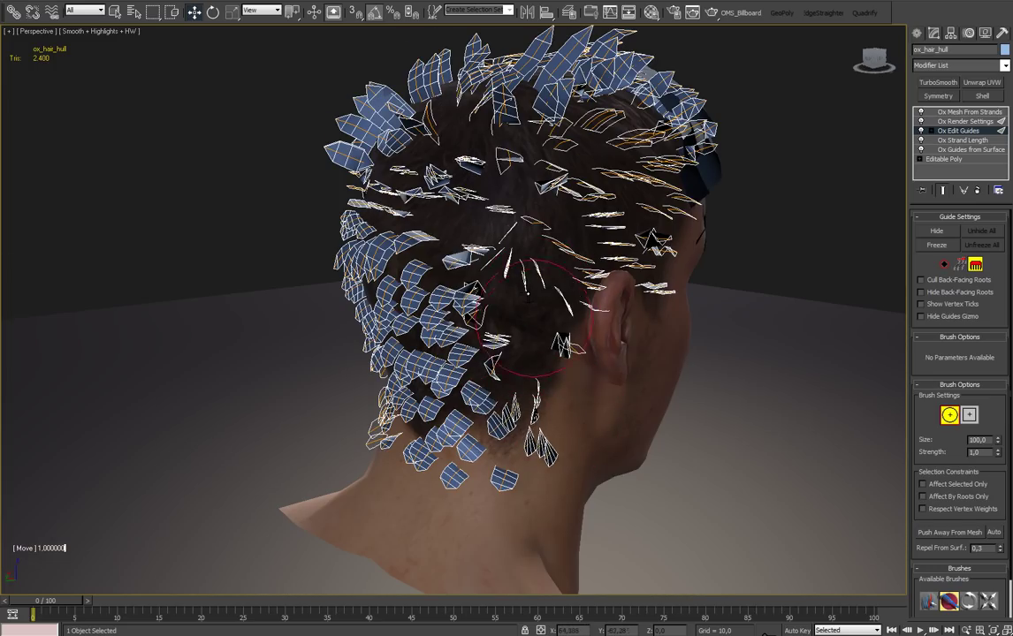
Comb the guides on the right rear side of the head downward so they lie closer to the scalp.
{"action": "middle_click_drag", "start_coordinate": [534, 274], "coordinate": [639, 240], "text": "alt"}
{"action": "left_click_drag", "start_coordinate": [646, 246], "coordinate": [612, 322]}
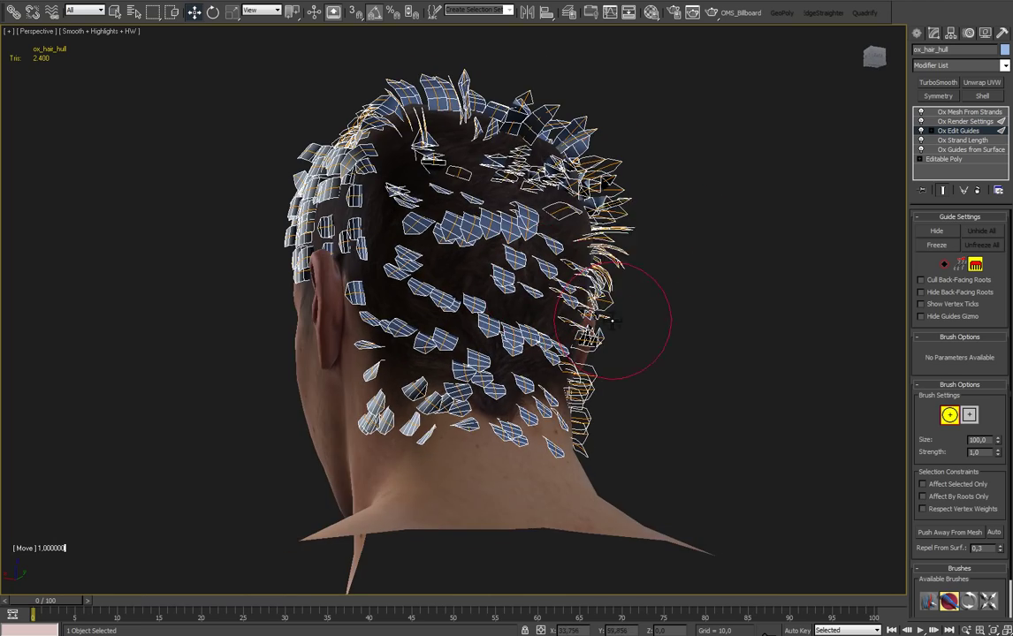
{"action": "left_click_drag", "start_coordinate": [625, 269], "coordinate": [610, 314]}
{"action": "mouse_move", "coordinate": [638, 243]}
{"action": "middle_mouse_down"}
{"action": "mouse_move", "coordinate": [610, 328]}
{"action": "mouse_move", "coordinate": [628, 328]}
{"action": "middle_mouse_up"}
{"action": "left_click_drag", "start_coordinate": [589, 254], "coordinate": [626, 293]}
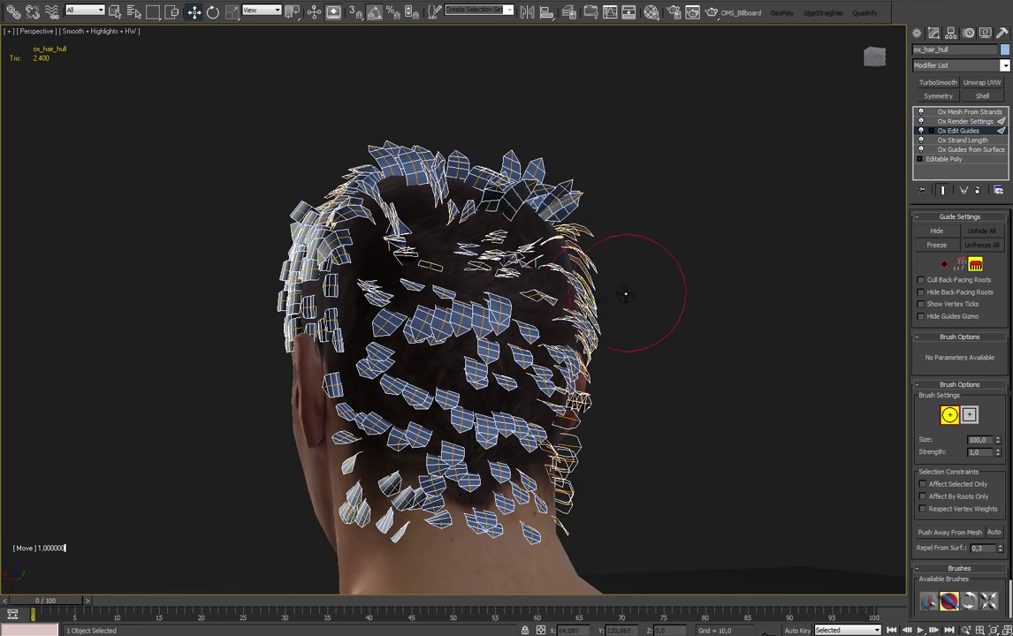
Flatten the guides around the upper back of the head and the crown with the Move brush.
{"action": "mouse_move", "coordinate": [626, 294]}
{"action": "middle_mouse_down", "text": "alt"}
{"action": "mouse_move", "coordinate": [517, 371]}
{"action": "mouse_move", "coordinate": [579, 394]}
{"action": "mouse_move", "coordinate": [573, 349]}
{"action": "mouse_move", "coordinate": [611, 296]}
{"action": "mouse_move", "coordinate": [577, 248]}
{"action": "middle_mouse_up", "text": "alt"}
{"action": "left_click_drag", "start_coordinate": [576, 248], "coordinate": [545, 237]}
{"action": "middle_click_drag", "start_coordinate": [545, 237], "coordinate": [498, 196], "text": "alt"}
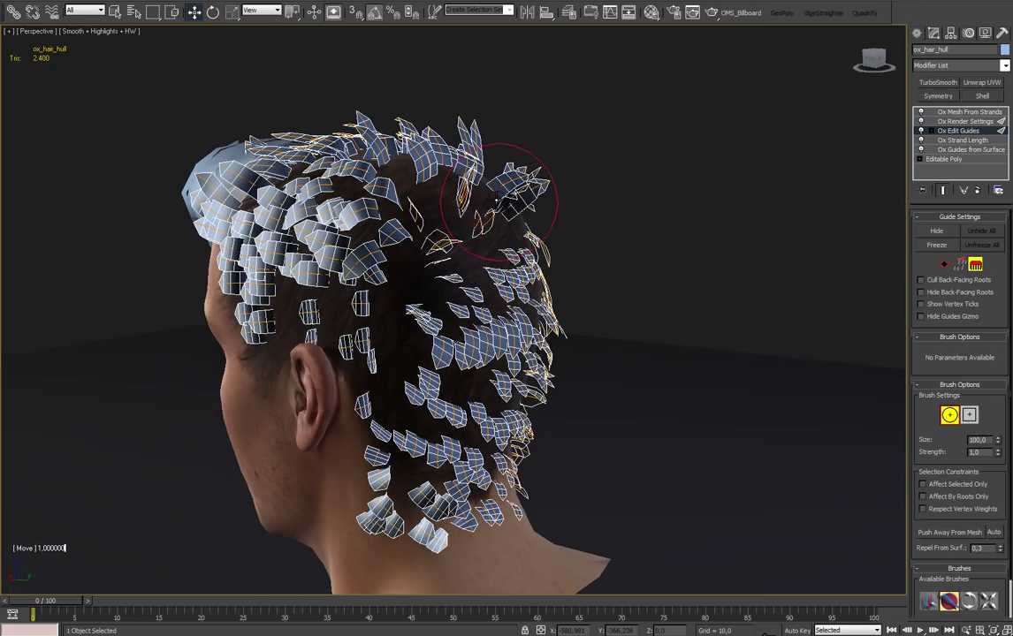
{"action": "left_click_drag", "start_coordinate": [498, 196], "coordinate": [523, 210]}
{"action": "middle_click_drag", "start_coordinate": [522, 210], "coordinate": [414, 227], "text": "alt"}
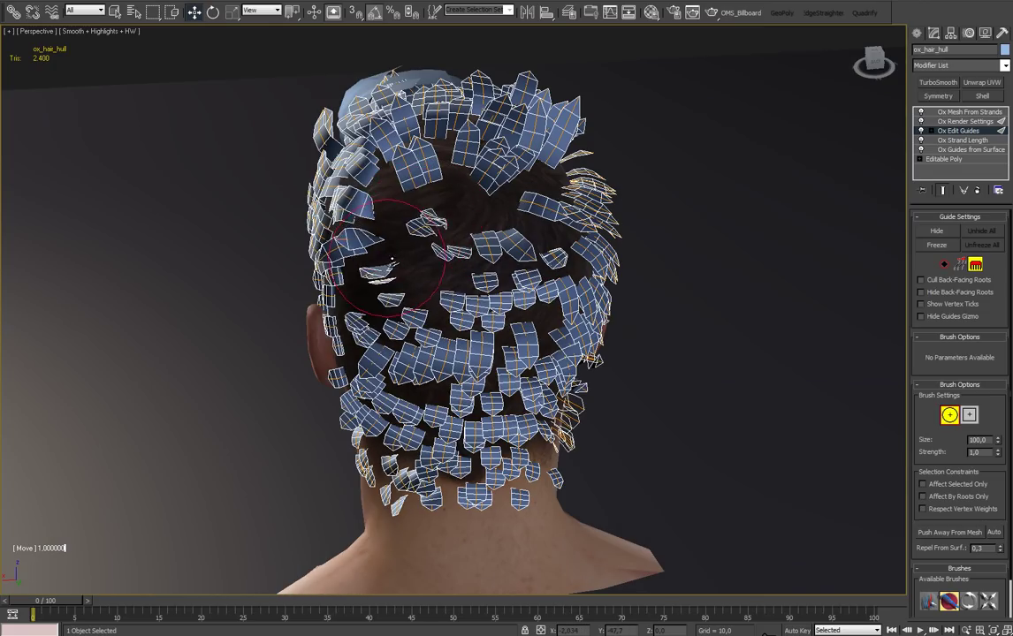
{"action": "middle_click_drag", "start_coordinate": [320, 212], "coordinate": [524, 234], "text": "alt"}
Leave guide brushing for Ox Mesh From Strands and move the strand hair about 26.7 units along X, beside the head.
{"action": "left_click", "coordinate": [964, 112]}
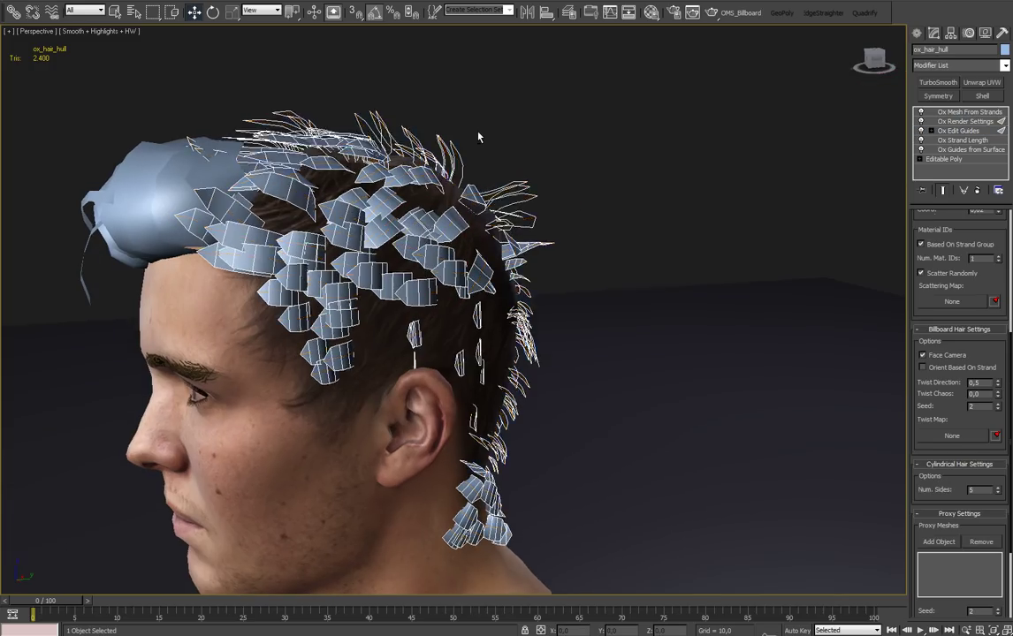
{"action": "scroll", "coordinate": [479, 136], "scroll_direction": "down", "scroll_amount": 6}
{"action": "middle_click_drag", "start_coordinate": [380, 371], "coordinate": [494, 447], "text": "alt"}
{"action": "left_click_drag", "start_coordinate": [542, 501], "coordinate": [738, 543]}
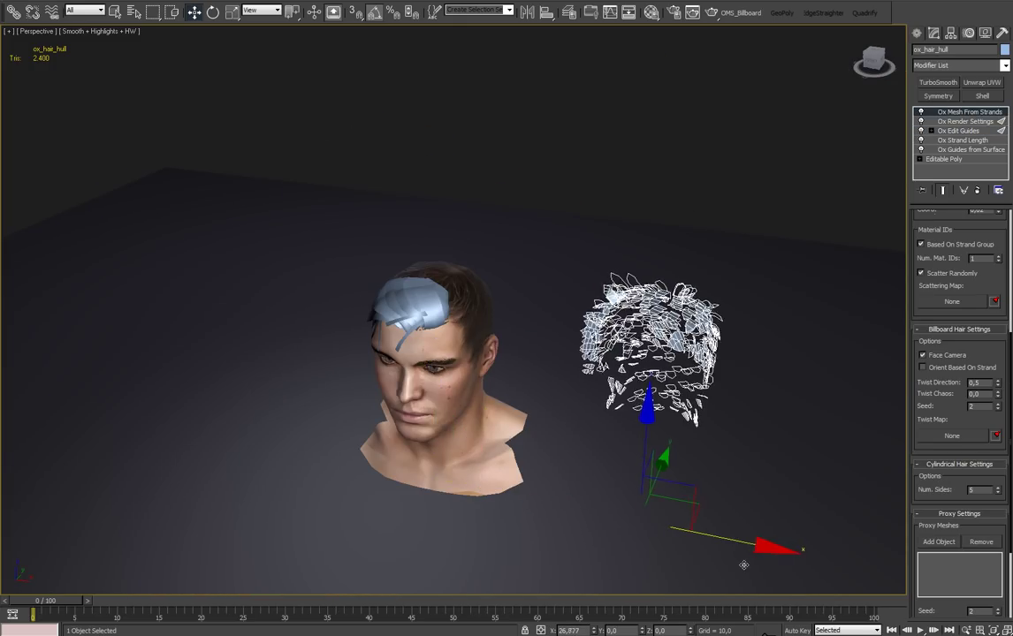
Unhide all objects in the scene without unhiding the hidden layers.
{"action": "right_click", "coordinate": [498, 332]}
{"action": "left_click", "coordinate": [518, 272]}
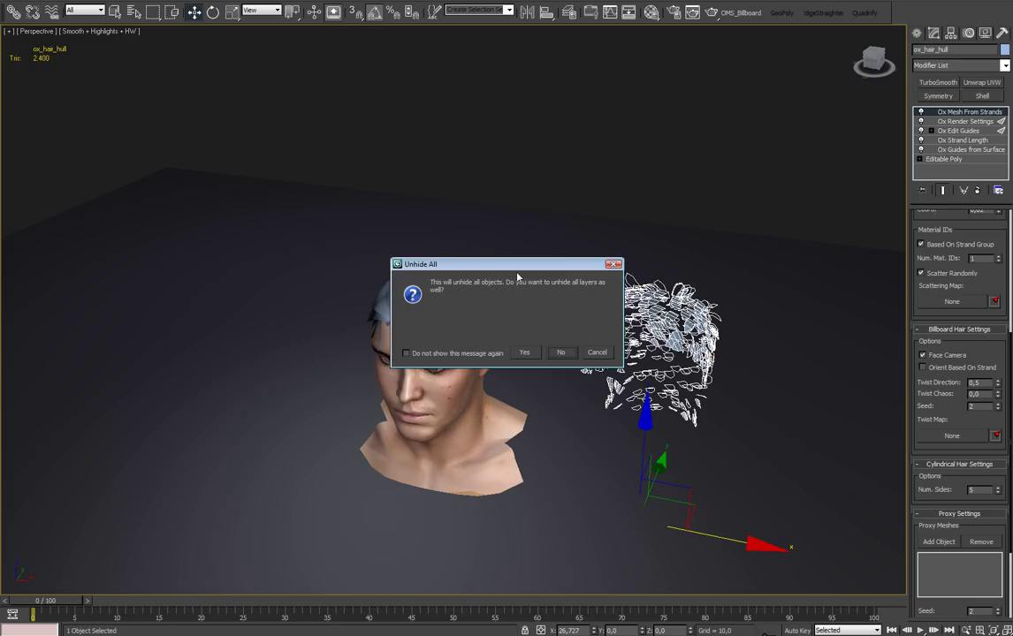
{"action": "left_click", "coordinate": [559, 351]}
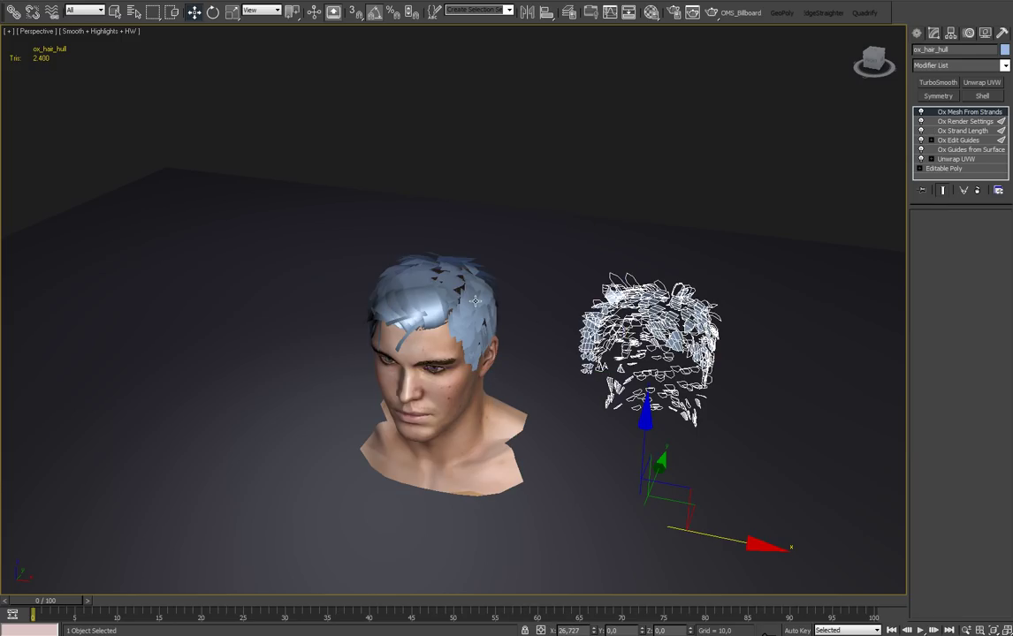
Compare the newly combed hair with the finished hairstyle on the head from behind.
{"action": "left_click", "coordinate": [487, 305]}
{"action": "middle_click_drag", "start_coordinate": [487, 305], "coordinate": [291, 296], "text": "alt"}
{"action": "middle_click_drag", "start_coordinate": [424, 302], "coordinate": [346, 308], "text": "alt"}
{"action": "left_click", "coordinate": [249, 280]}
{"action": "left_click", "coordinate": [250, 257]}
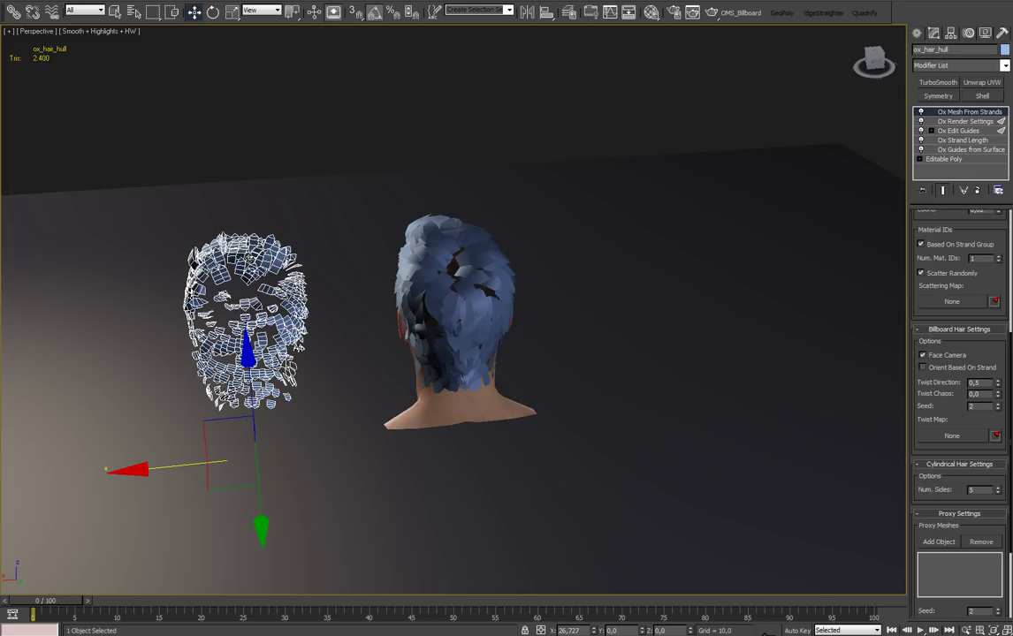
Select the finished hair_control_hull and inspect its guides by toggling Ox Mesh From Strands off and on.
{"action": "left_click", "coordinate": [432, 263]}
{"action": "middle_click_drag", "start_coordinate": [432, 262], "coordinate": [420, 183], "text": "alt"}
{"action": "scroll", "coordinate": [459, 263], "scroll_direction": "up", "scroll_amount": 5}
{"action": "left_click", "coordinate": [920, 112]}
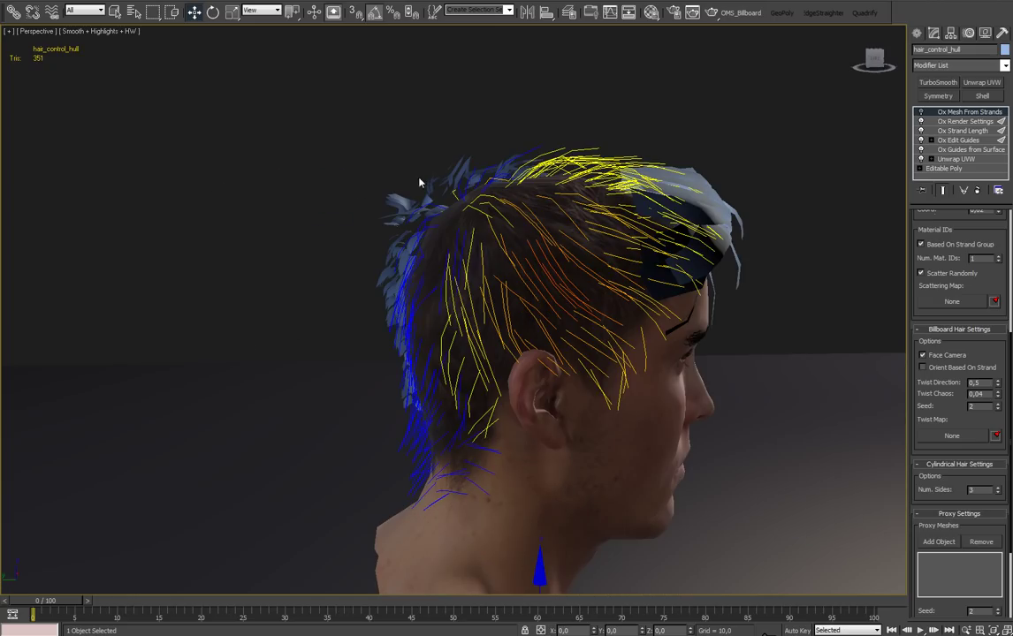
{"action": "left_click", "coordinate": [920, 112]}
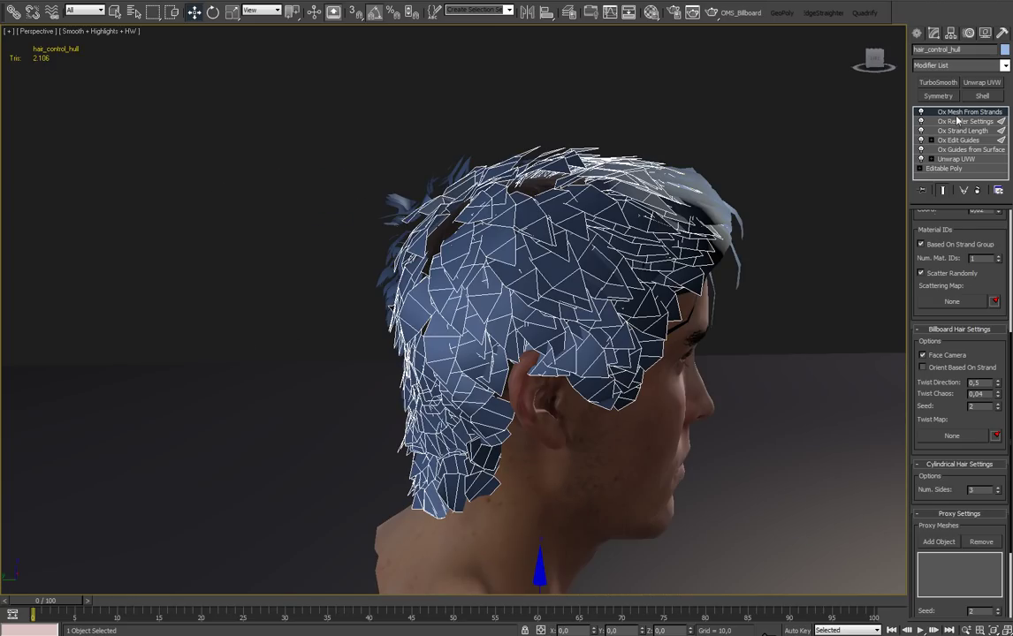
Convert the finished hair_control_hull with its Ox modifier stack to an Editable Poly.
{"action": "left_click_drag", "start_coordinate": [995, 232], "coordinate": [969, 184]}
{"action": "middle_click_drag", "start_coordinate": [681, 280], "coordinate": [526, 257]}
{"action": "right_click", "coordinate": [526, 258]}
{"action": "mouse_move", "coordinate": [575, 369]}
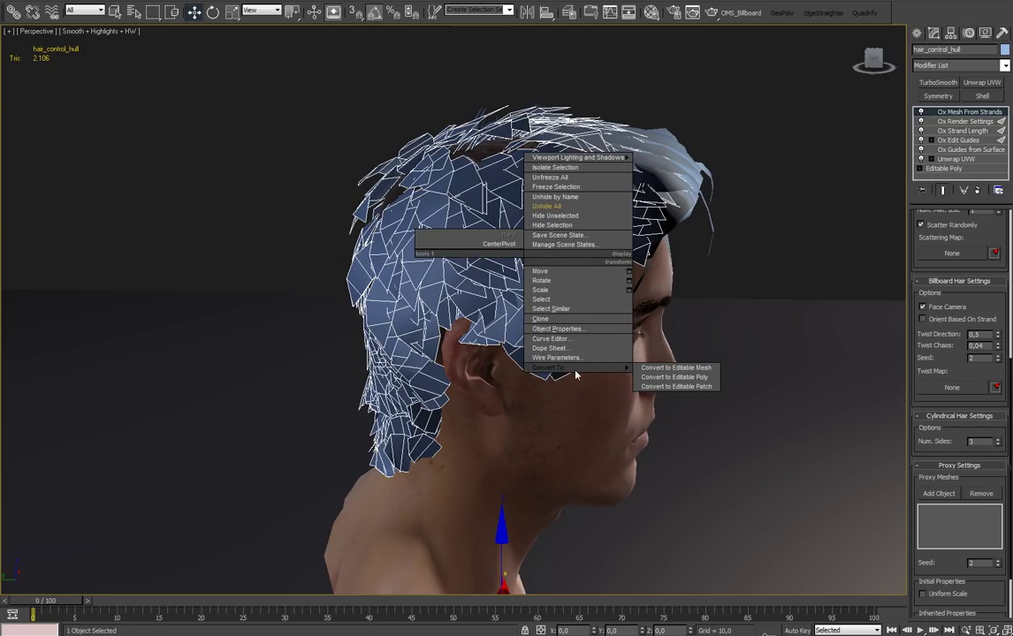
{"action": "left_click", "coordinate": [677, 378]}
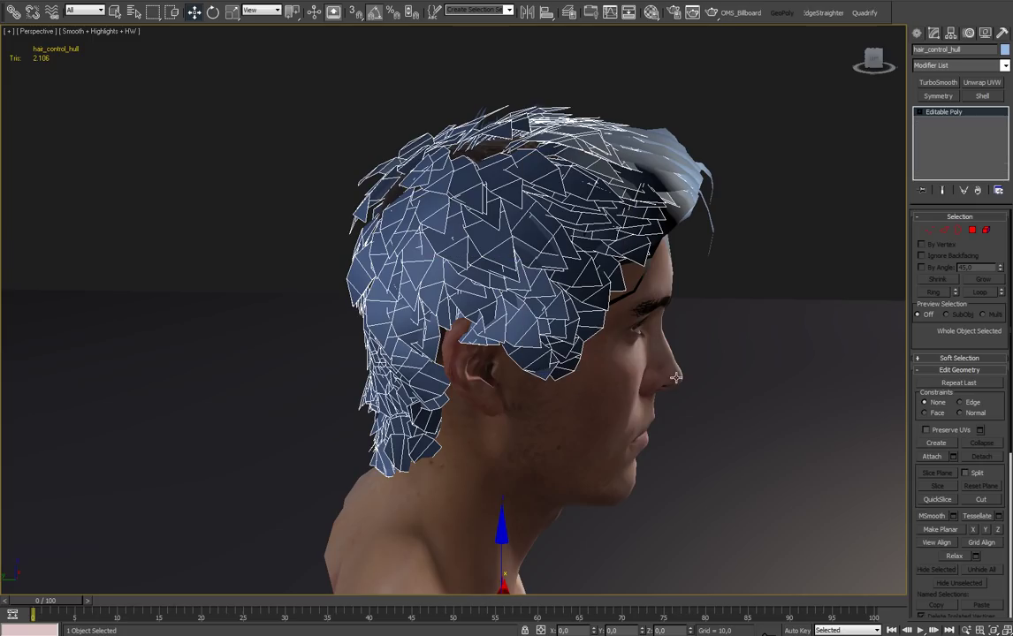
Try moving a single strand element on the side of the head, and undo the move.
{"action": "middle_click_drag", "start_coordinate": [677, 378], "coordinate": [500, 566], "text": "alt"}
{"action": "key", "text": "5"}
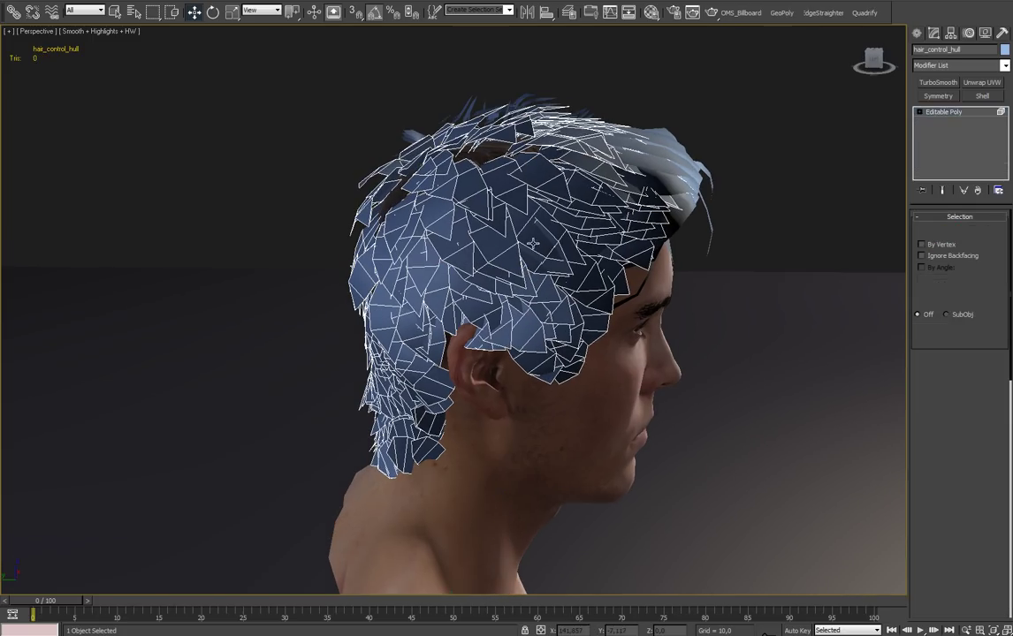
{"action": "left_click", "coordinate": [541, 231]}
{"action": "mouse_move", "coordinate": [547, 161]}
{"action": "left_mouse_down"}
{"action": "mouse_move", "coordinate": [546, 175]}
{"action": "mouse_move", "coordinate": [545, 153]}
{"action": "left_mouse_up"}
{"action": "key", "text": "ctrl+z"}
Reshape a strand near the temple by moving one of its vertices.
{"action": "middle_click_drag", "start_coordinate": [625, 236], "coordinate": [552, 254], "text": "alt"}
{"action": "scroll", "coordinate": [552, 254], "scroll_direction": "down", "scroll_amount": 3}
{"action": "scroll", "coordinate": [550, 254], "scroll_direction": "up", "scroll_amount": 8}
{"action": "key", "text": "1"}
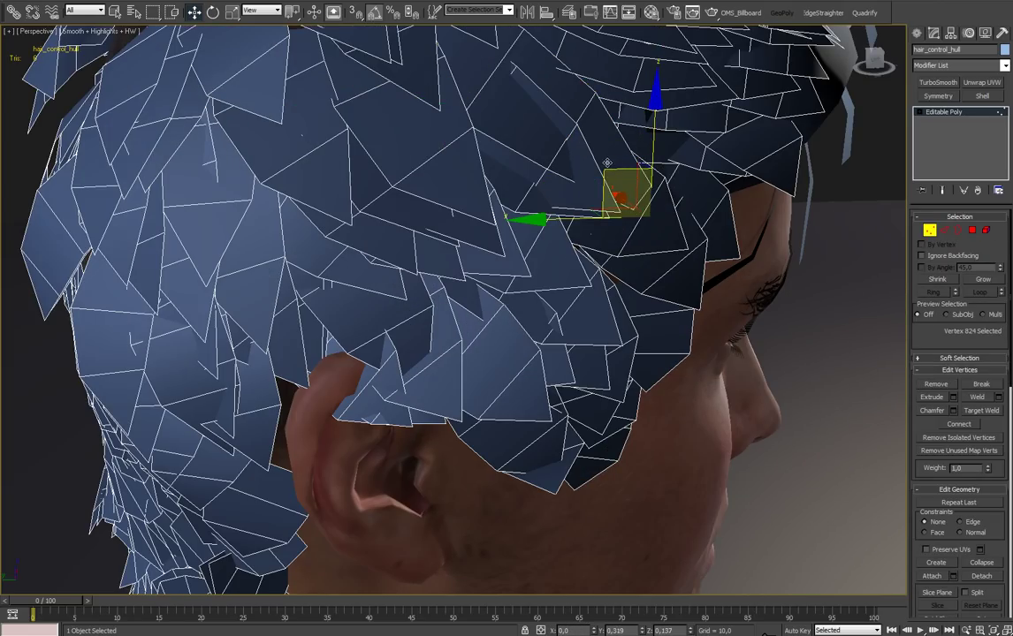
{"action": "left_click_drag", "start_coordinate": [607, 163], "coordinate": [679, 183]}
Collapse a short edge of the reshaped temple strand into a single vertex.
{"action": "key", "text": "2"}
{"action": "left_click", "coordinate": [644, 211]}
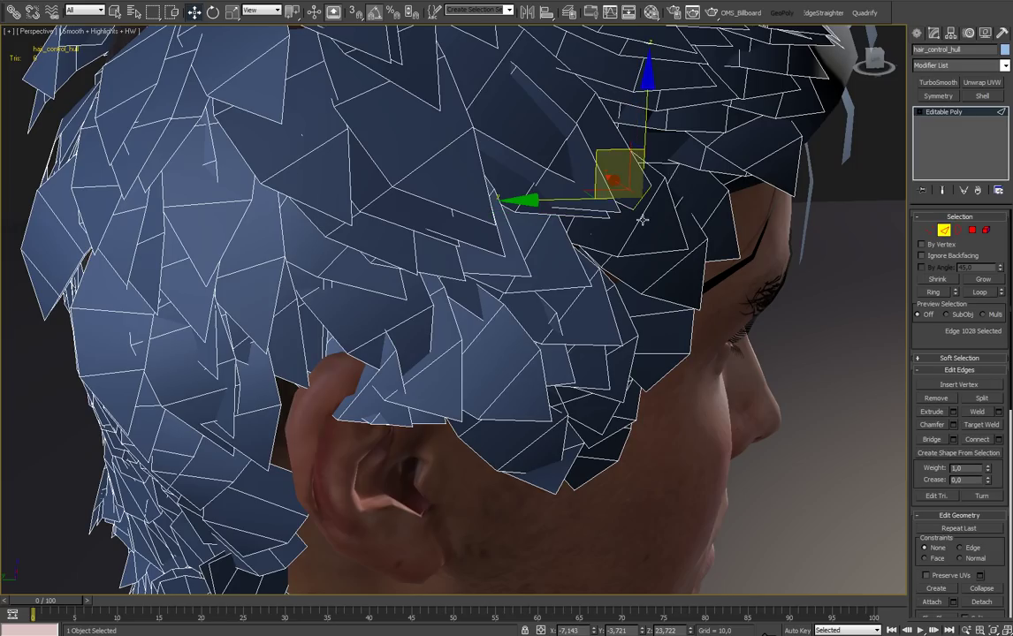
{"action": "right_click", "coordinate": [642, 214]}
{"action": "left_click", "coordinate": [621, 193]}
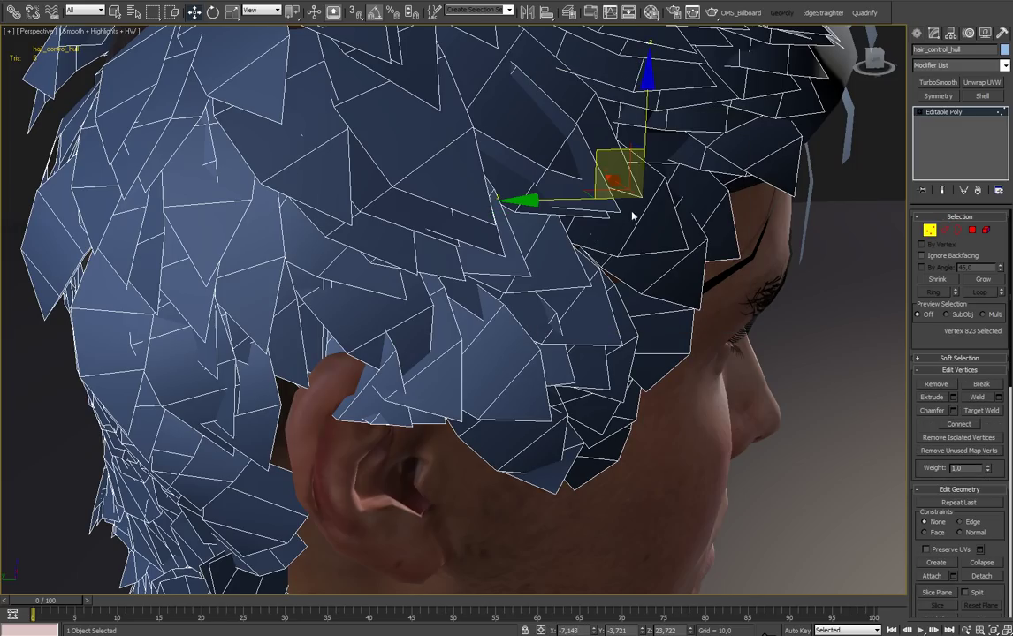
{"action": "scroll", "coordinate": [630, 234], "scroll_direction": "down", "scroll_amount": 6}
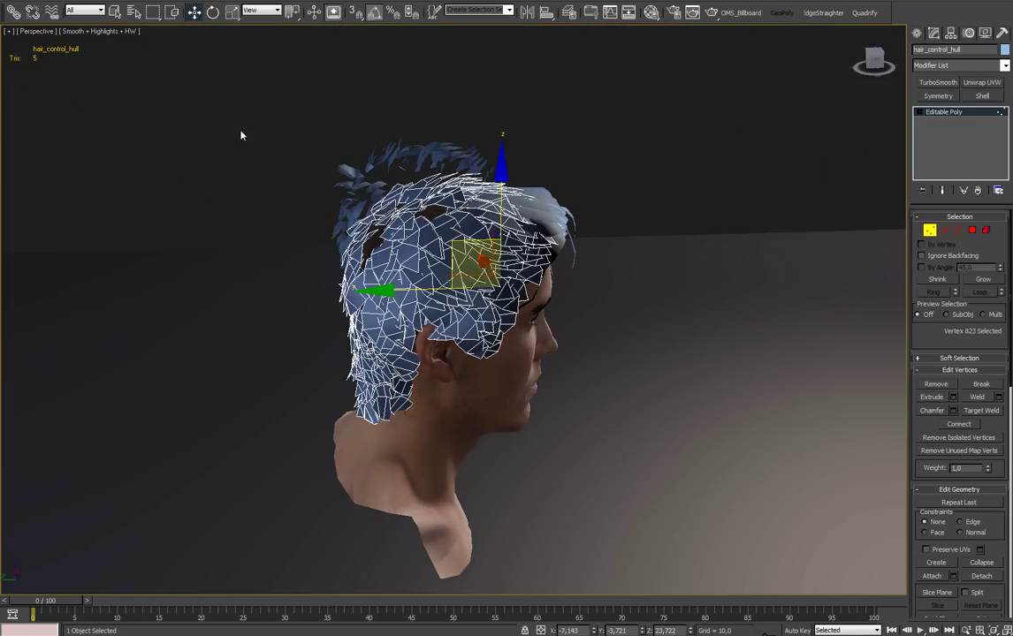
Weld all vertices of the hair mesh using a threshold of 0.01.
{"action": "left_click_drag", "start_coordinate": [241, 135], "coordinate": [689, 536]}
{"action": "right_click", "coordinate": [546, 303]}
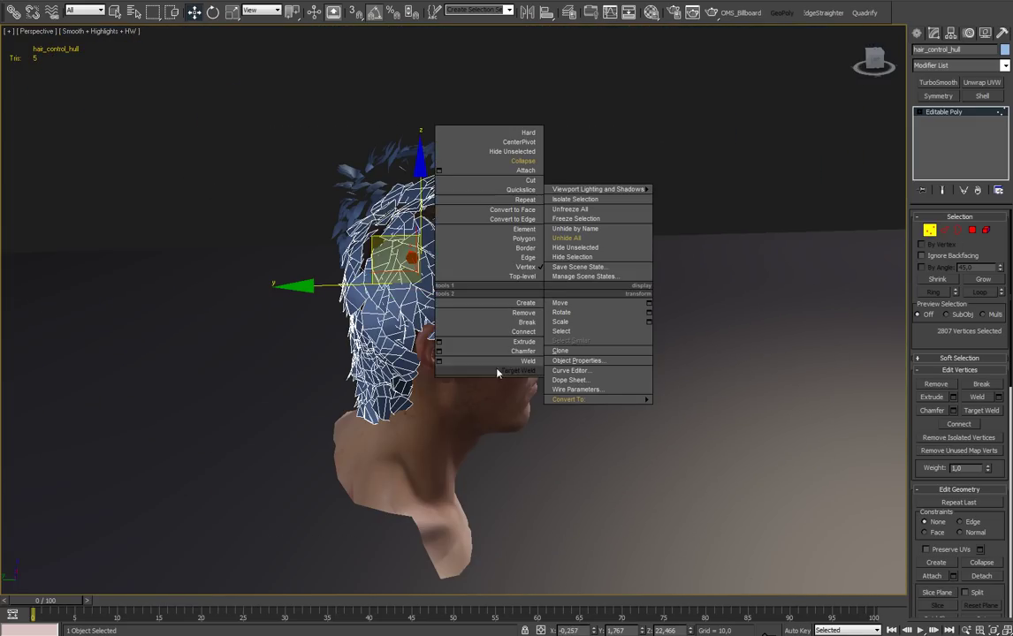
{"action": "left_click", "coordinate": [442, 362]}
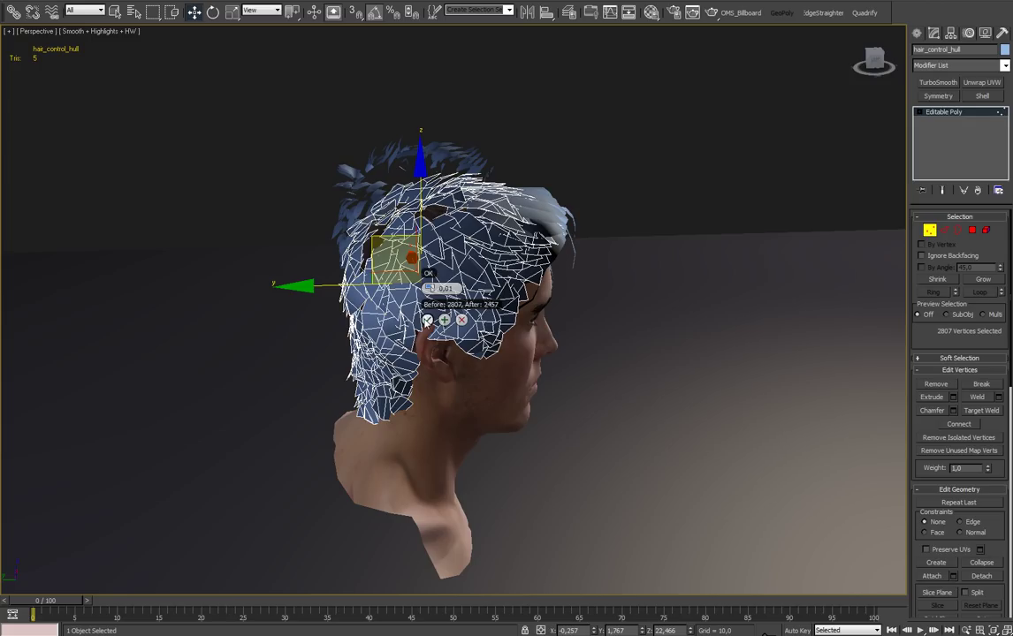
{"action": "left_click", "coordinate": [427, 320]}
{"action": "scroll", "coordinate": [463, 335], "scroll_direction": "up", "scroll_amount": 5}
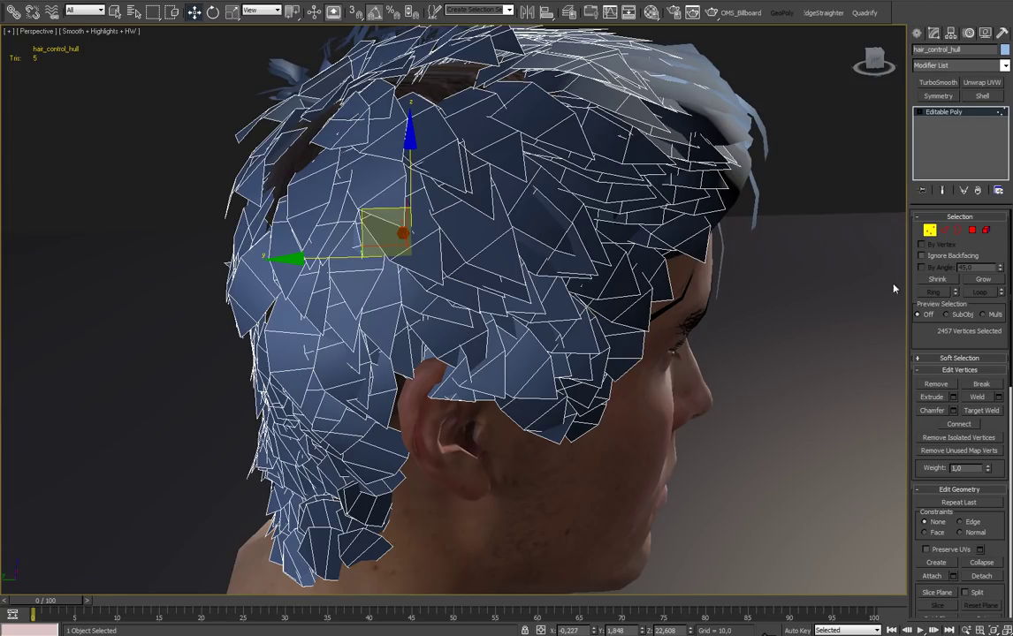
Spot-check welded strand vertices at the temple and above the ear, and leave vertex editing with the hair deselected.
{"action": "left_click", "coordinate": [648, 333]}
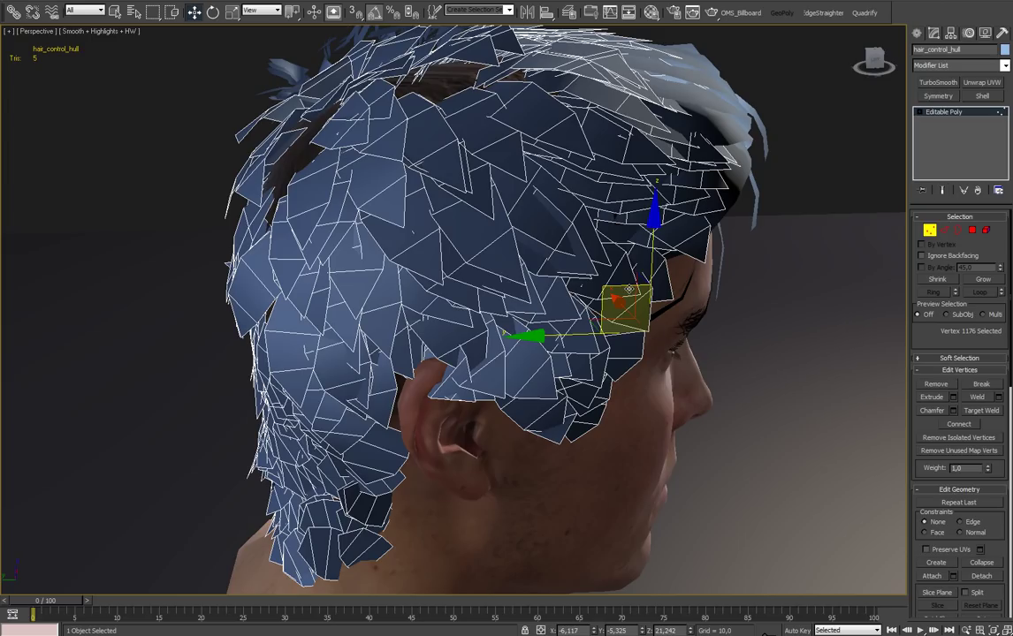
{"action": "left_click", "coordinate": [508, 401]}
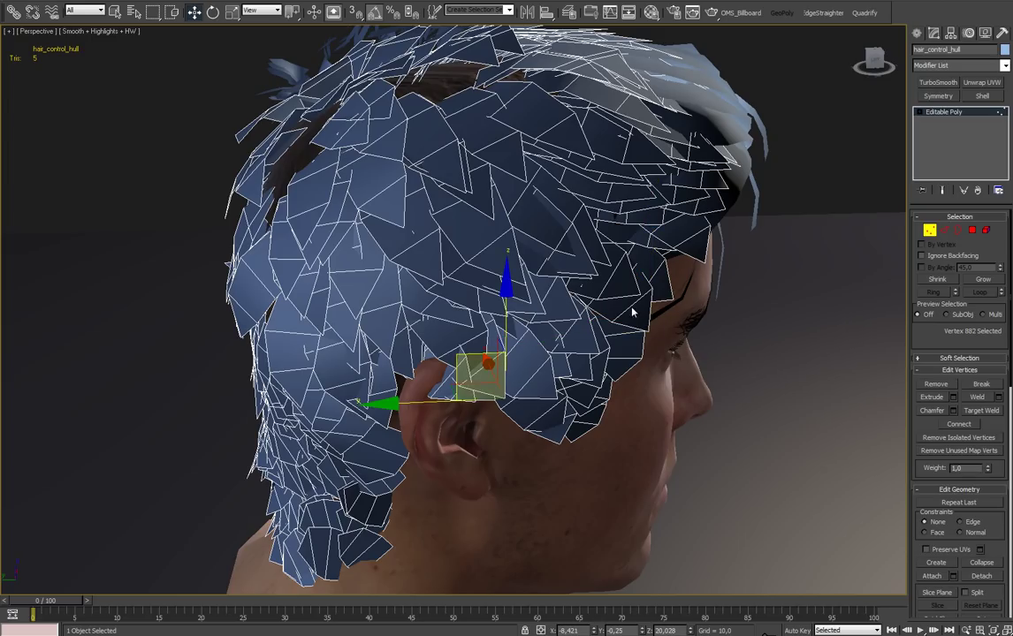
{"action": "middle_click_drag", "start_coordinate": [633, 312], "coordinate": [628, 362]}
{"action": "scroll", "coordinate": [629, 362], "scroll_direction": "down", "scroll_amount": 4}
{"action": "left_click", "coordinate": [930, 230]}
{"action": "left_click", "coordinate": [726, 129]}
Assign the dark anisotropic material 15 - Default to the hair on the head, and close the material editor.
{"action": "middle_click_drag", "start_coordinate": [725, 129], "coordinate": [476, 231], "text": "alt"}
{"action": "key", "text": "m"}
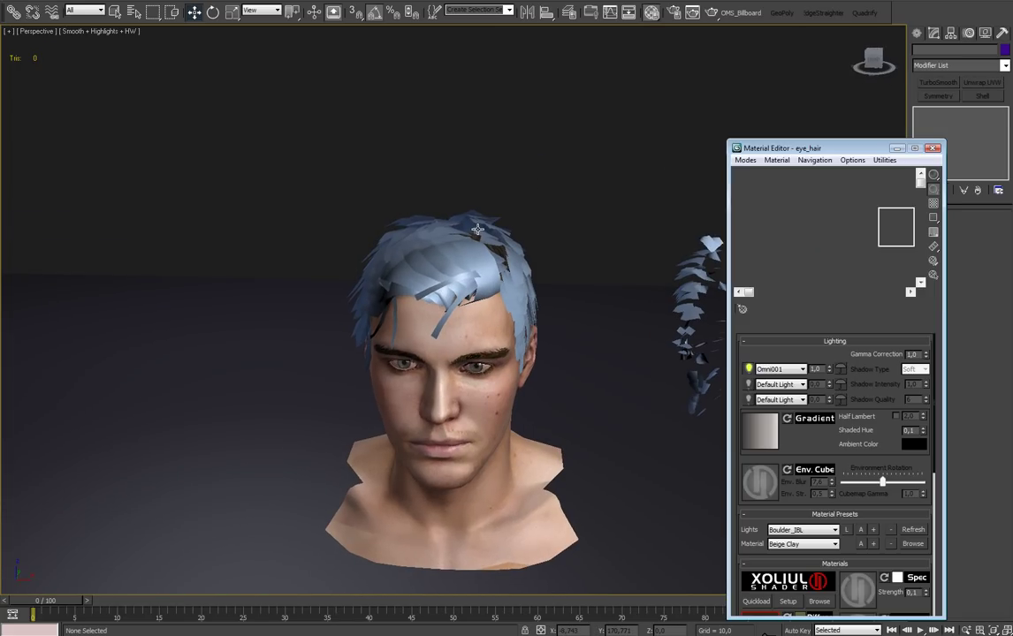
{"action": "left_click", "coordinate": [823, 265]}
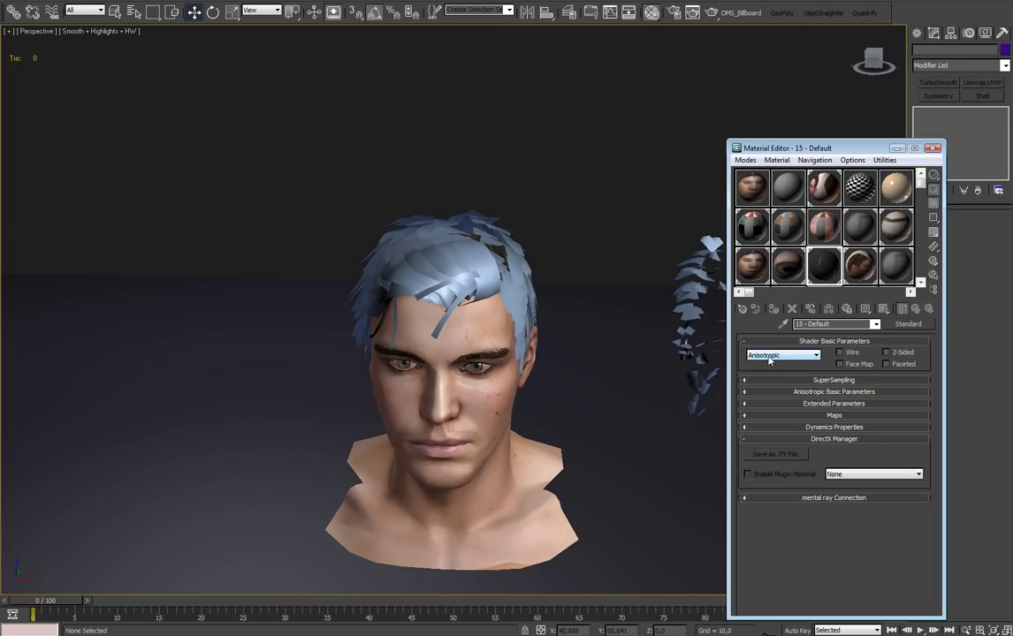
{"action": "left_click_drag", "start_coordinate": [471, 276], "coordinate": [520, 278]}
{"action": "middle_click_drag", "start_coordinate": [520, 278], "coordinate": [533, 186], "text": "alt"}
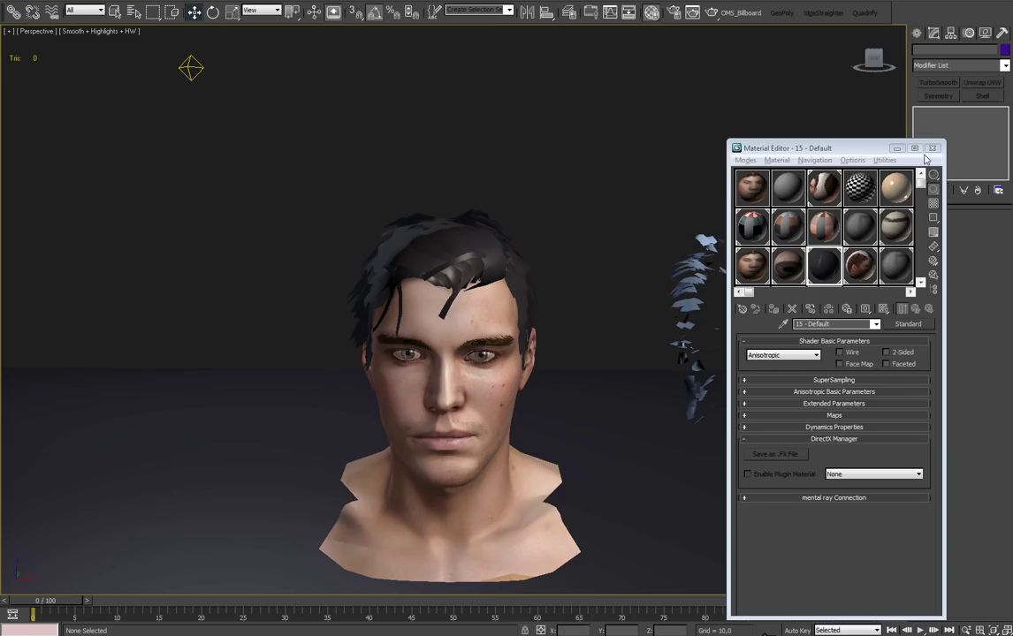
{"action": "left_click", "coordinate": [932, 148]}
{"action": "mouse_move", "coordinate": [495, 283]}
{"action": "middle_mouse_down", "text": "alt"}
{"action": "mouse_move", "coordinate": [565, 281]}
{"action": "mouse_move", "coordinate": [510, 285]}
{"action": "middle_mouse_up", "text": "alt"}
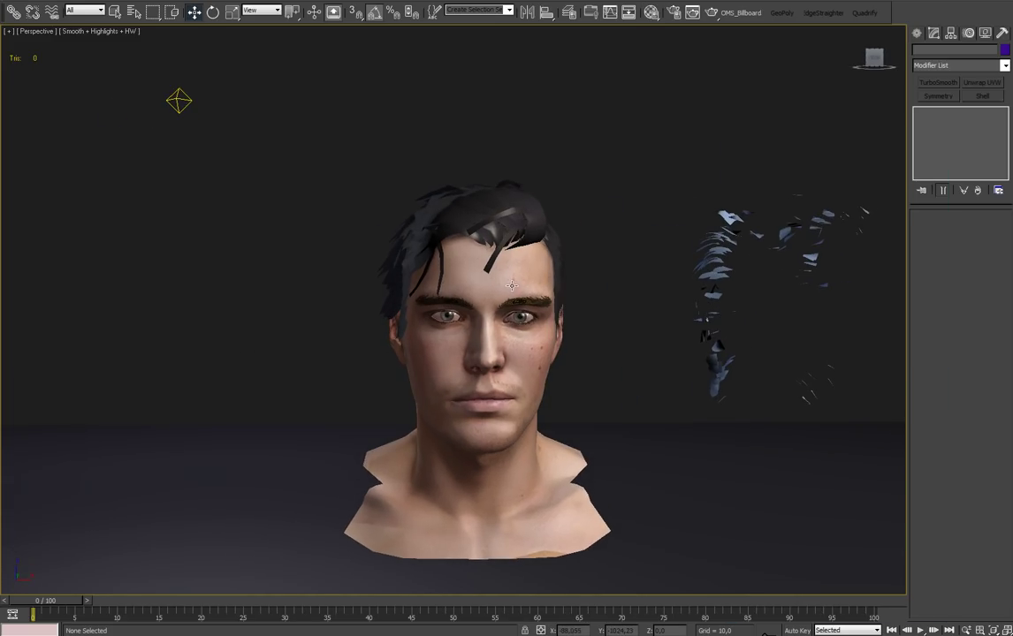
Switch the perspective view's shading to Flat to show the hair's silhouette.
{"action": "left_click_drag", "start_coordinate": [70, 601], "coordinate": [49, 583]}
{"action": "left_click", "coordinate": [108, 32]}
{"action": "left_click", "coordinate": [134, 84]}
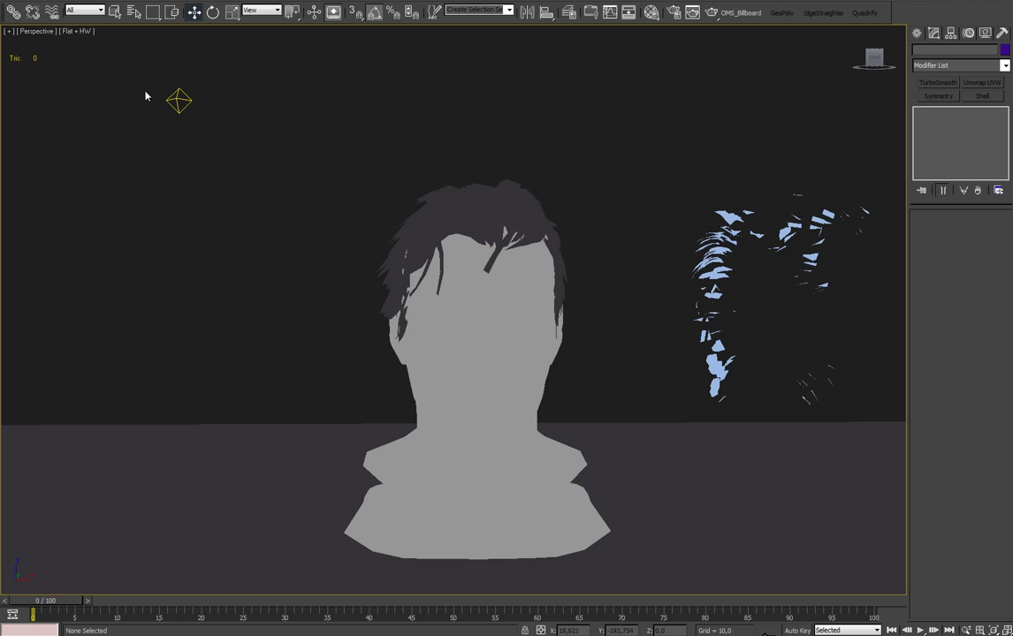